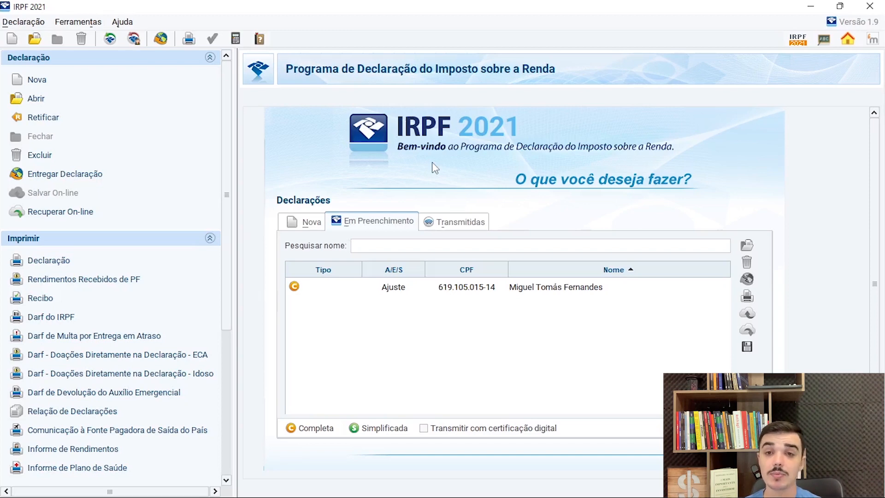
# - Open the taxpayer's declaration in progress, and switch to Photos to view the maximized Itaúsa income report
pyautogui.doubleClick(550, 288)
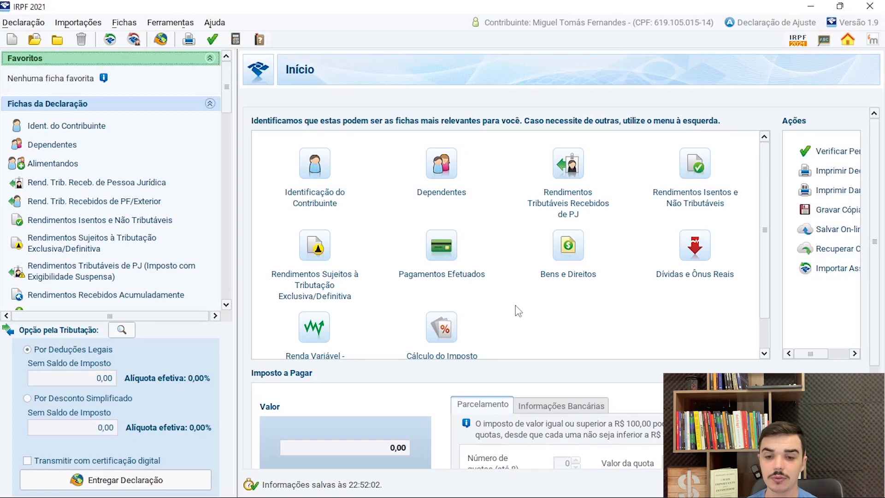
pyautogui.click(671, 492)
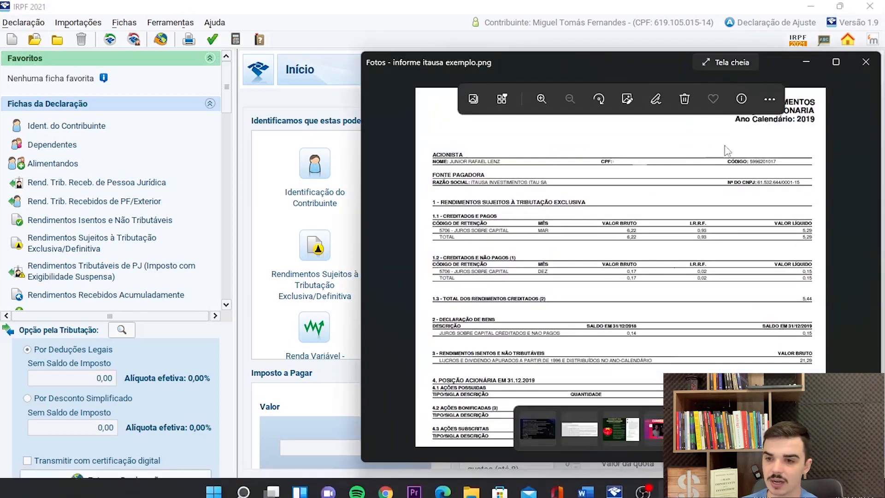
pyautogui.click(832, 62)
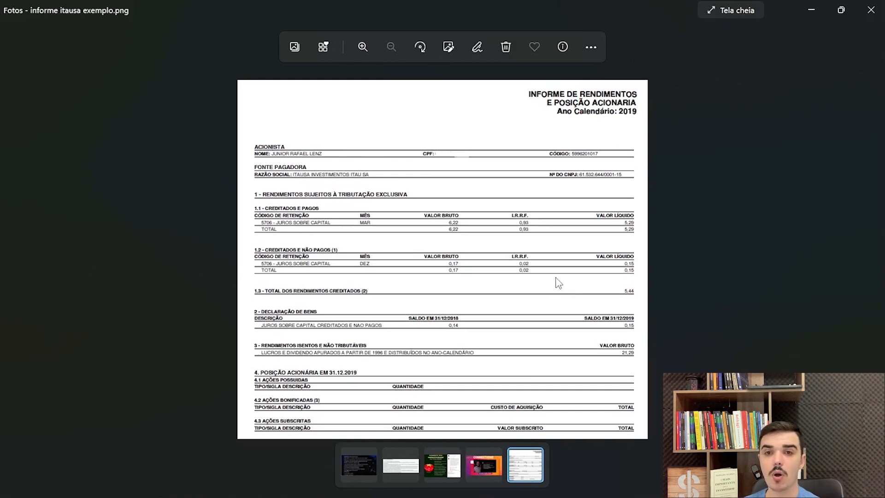
# - Return to IRPF 2021 and open the Itaúsa shares entry, code 31, under Bens e Direitos
pyautogui.moveTo(551, 495)
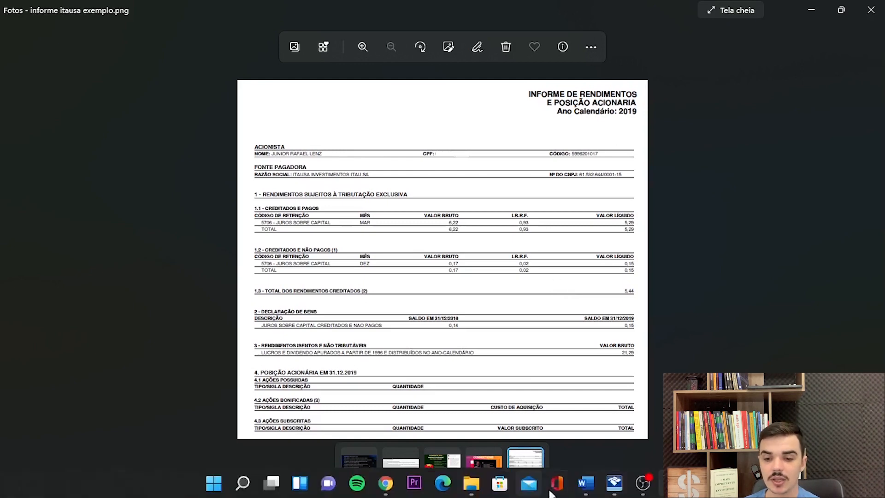
pyautogui.click(615, 484)
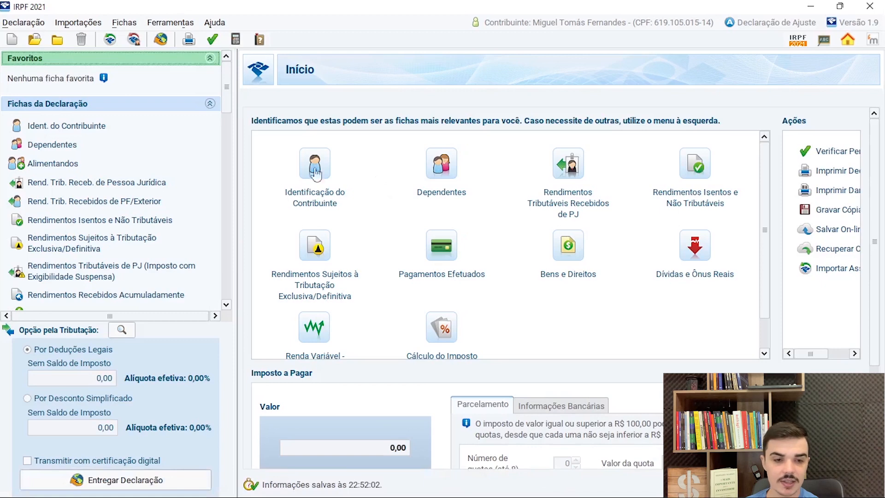
pyautogui.scroll(-5, 94, 244)
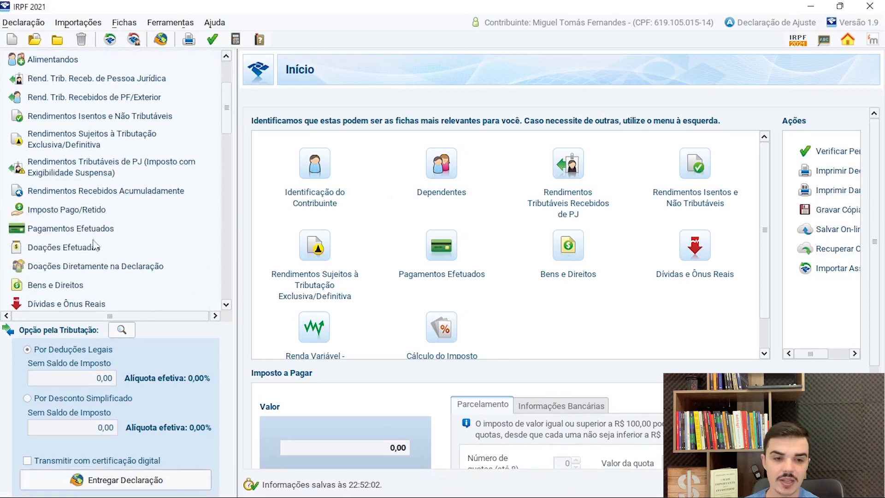
pyautogui.click(57, 285)
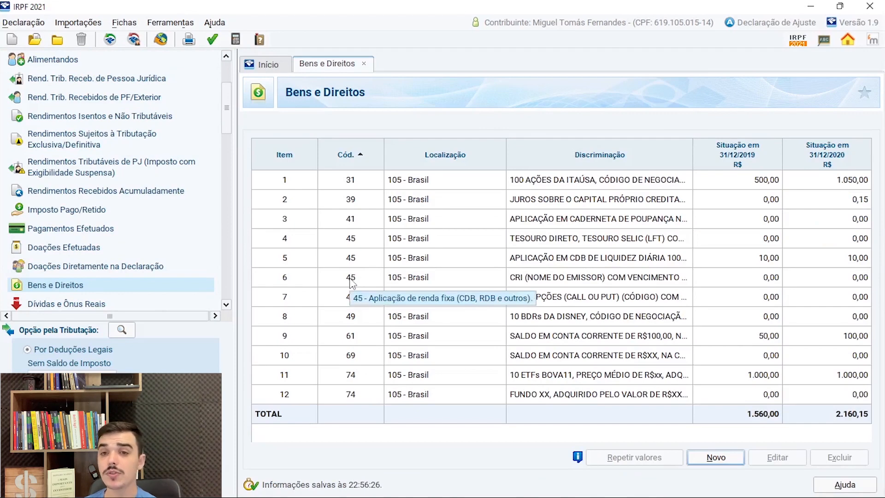
pyautogui.click(628, 186)
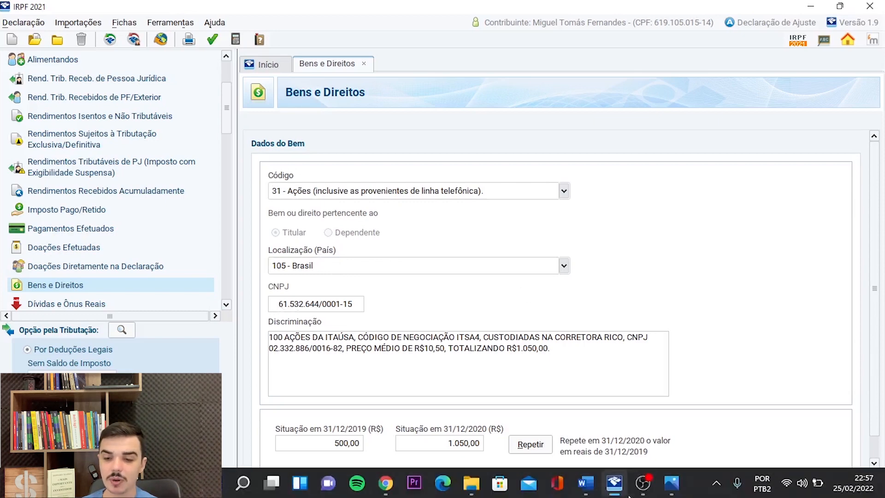
# - Switch to the browser and search the informederendimentos.com list of B3 company CNPJs for "itausa"
pyautogui.click(673, 485)
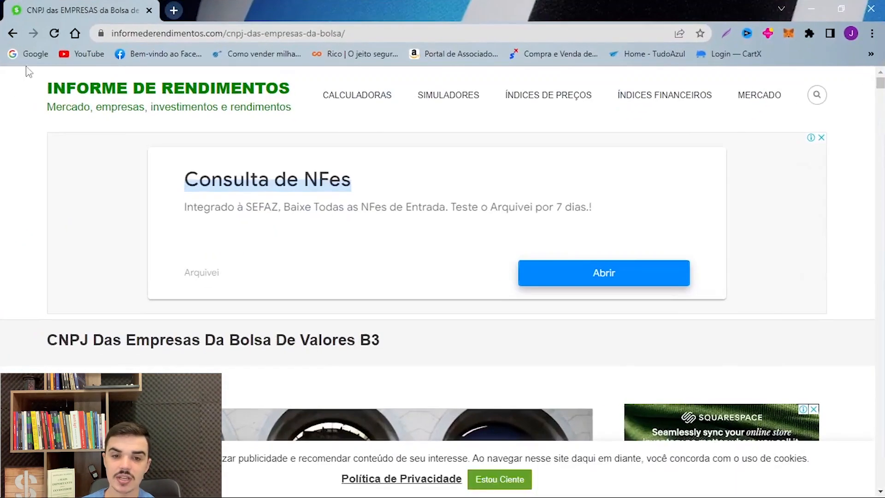
pyautogui.scroll(-5, 266, 138)
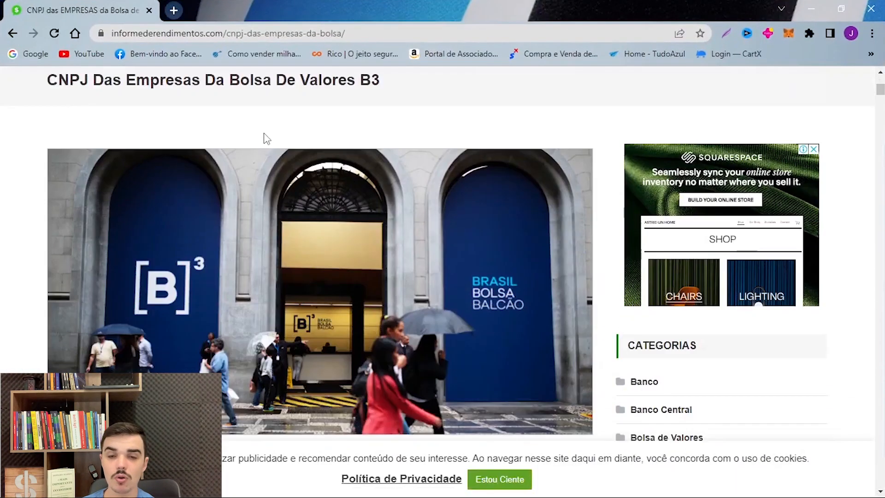
pyautogui.scroll(-2, 261, 136)
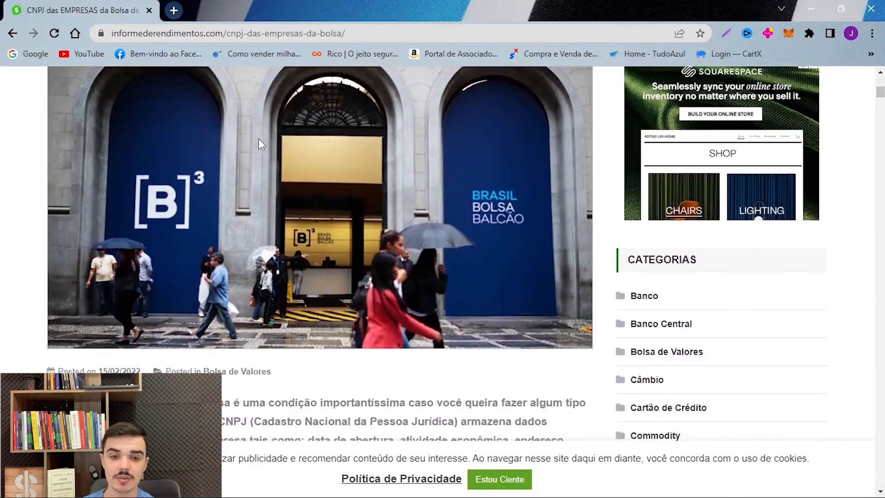
pyautogui.scroll(-10, 134, 252)
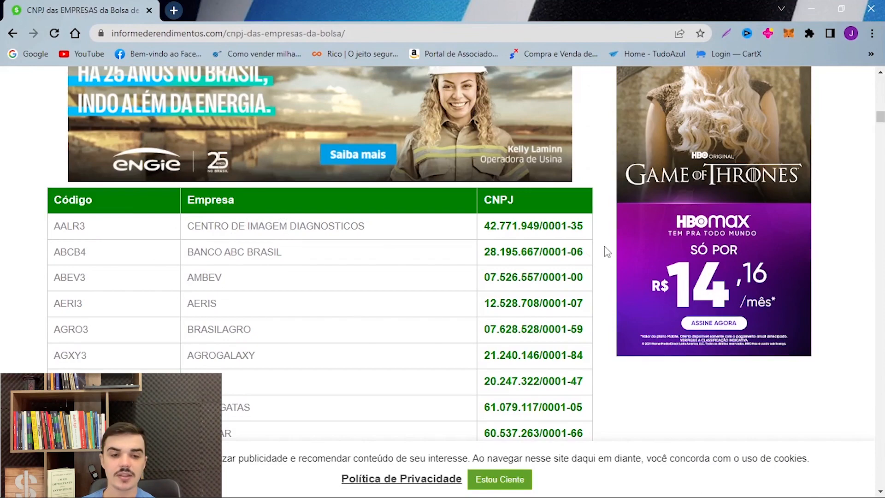
pyautogui.scroll(-7, 339, 276)
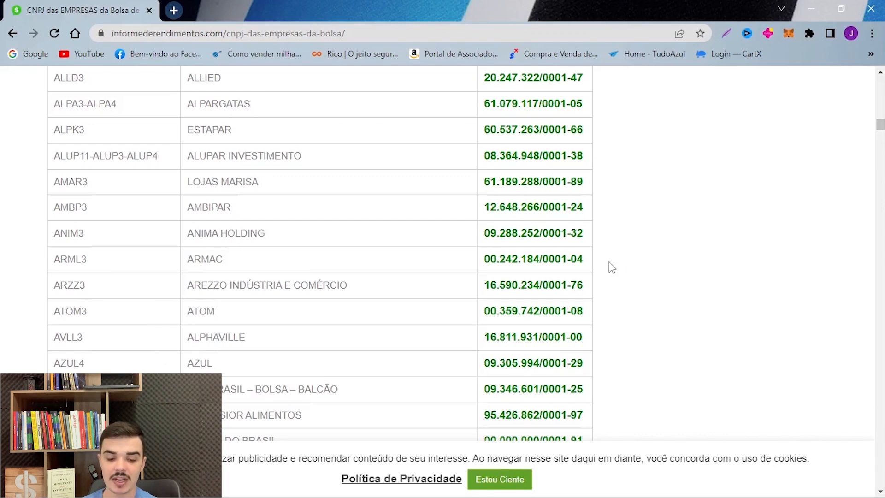
pyautogui.hotkey('ctrl', 'f')
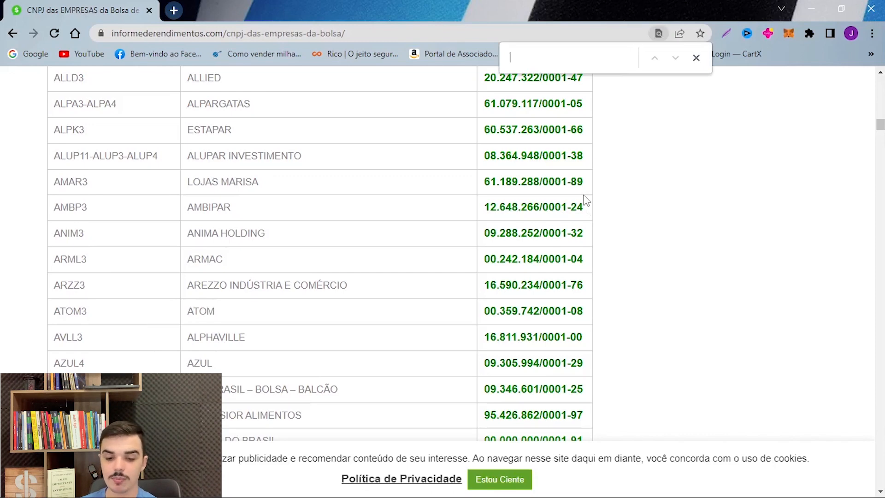
pyautogui.write('itausa')
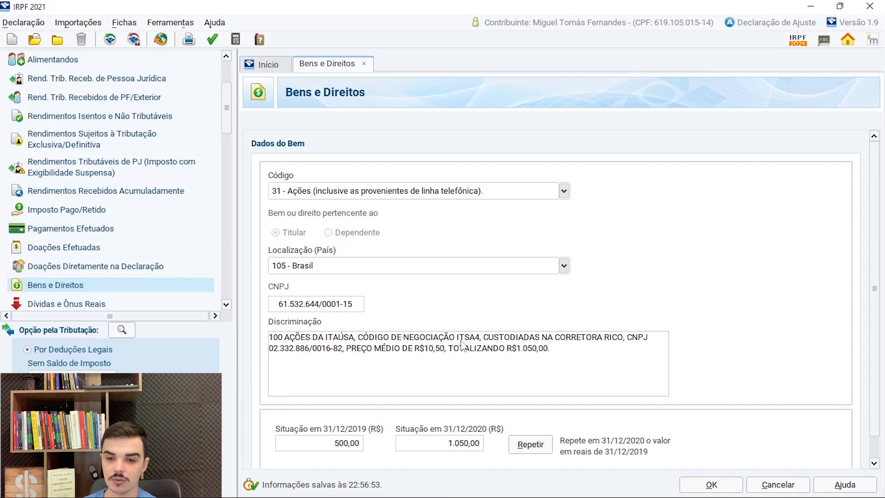
# - Review the ticker, broker, broker's CNPJ, average price and total in the Itaúsa entry's Discriminação text
pyautogui.moveTo(459, 341); pyautogui.dragTo(486, 343)
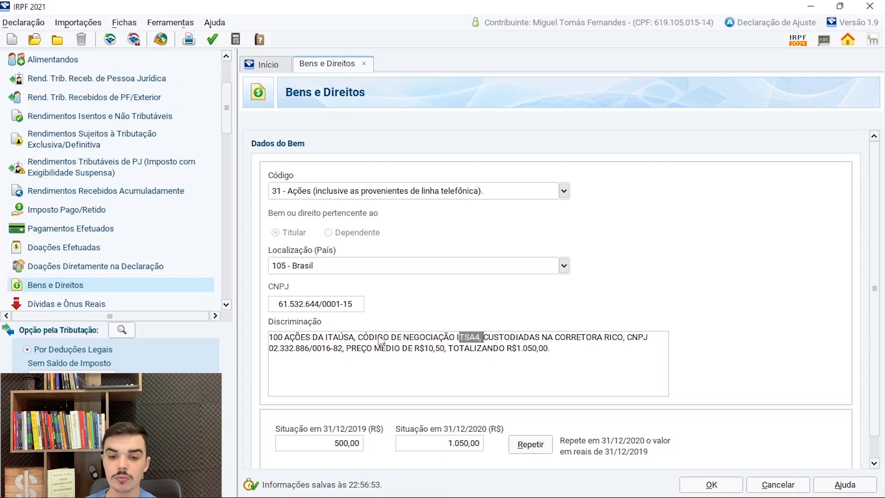
pyautogui.moveTo(483, 341); pyautogui.dragTo(650, 348)
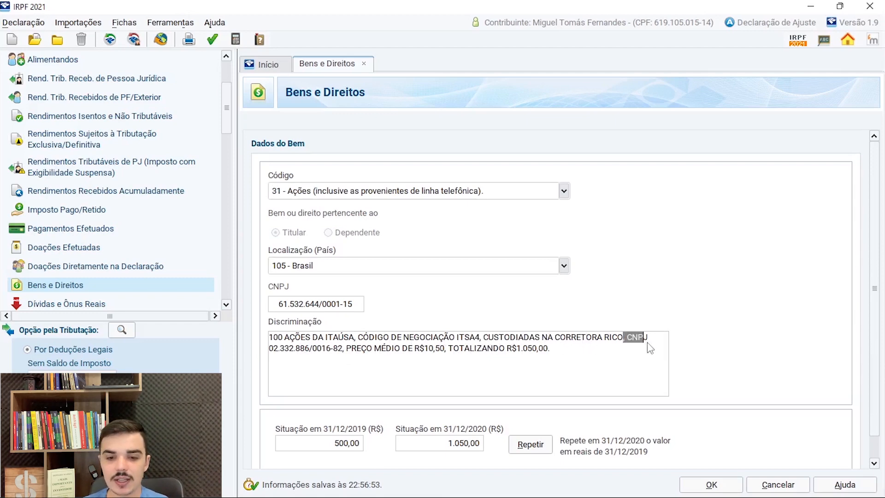
pyautogui.moveTo(274, 349); pyautogui.dragTo(413, 354)
pyautogui.click(439, 349)
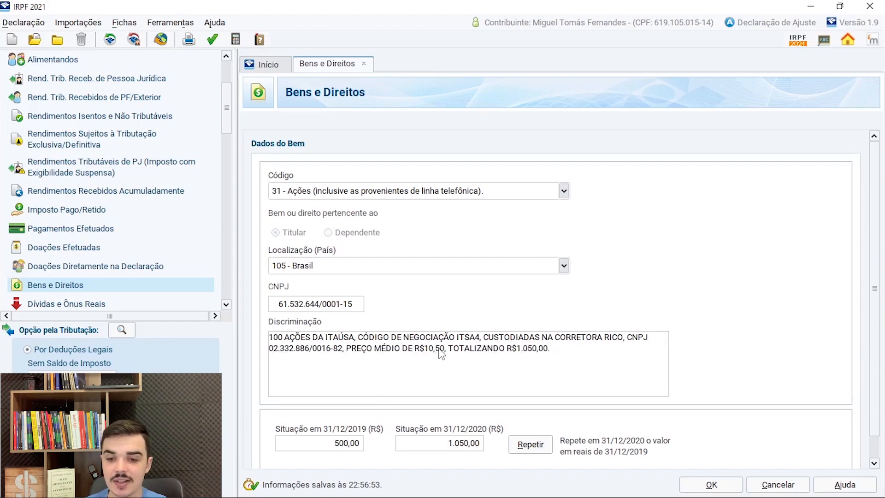
pyautogui.moveTo(454, 352); pyautogui.dragTo(544, 353)
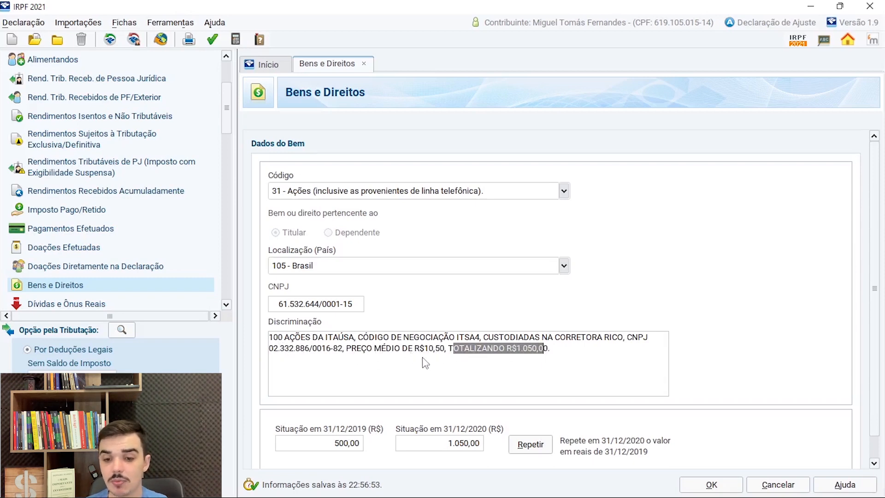
# - Compare the Itaúsa entry's Situação values for 31/12/2019 and 31/12/2020, and leave the entry without saving
pyautogui.click(451, 446)
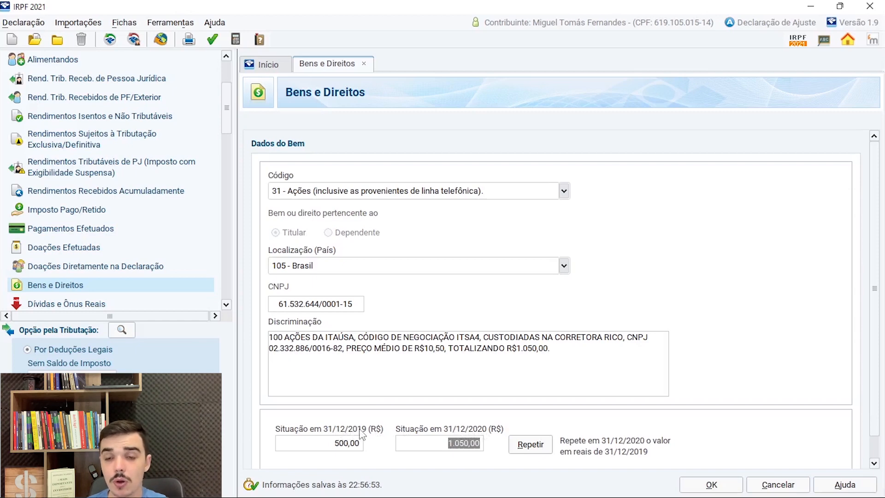
pyautogui.click(447, 442)
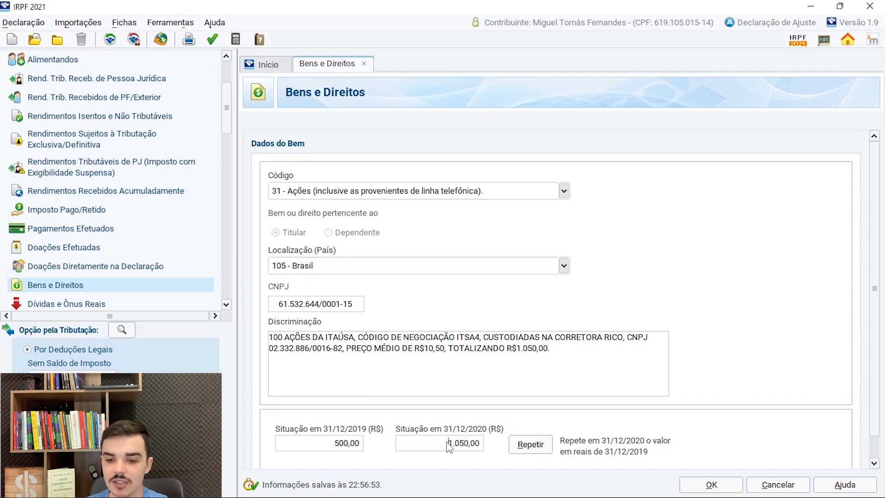
pyautogui.moveTo(447, 442); pyautogui.dragTo(482, 444)
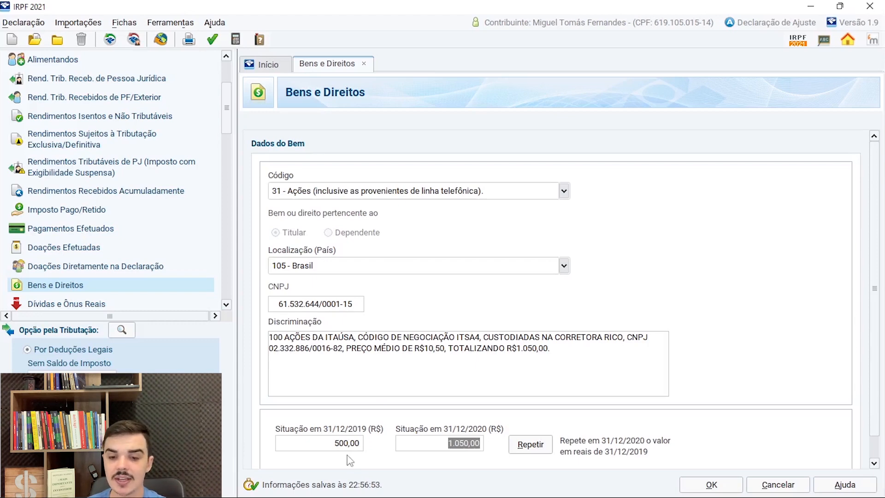
pyautogui.click(361, 444)
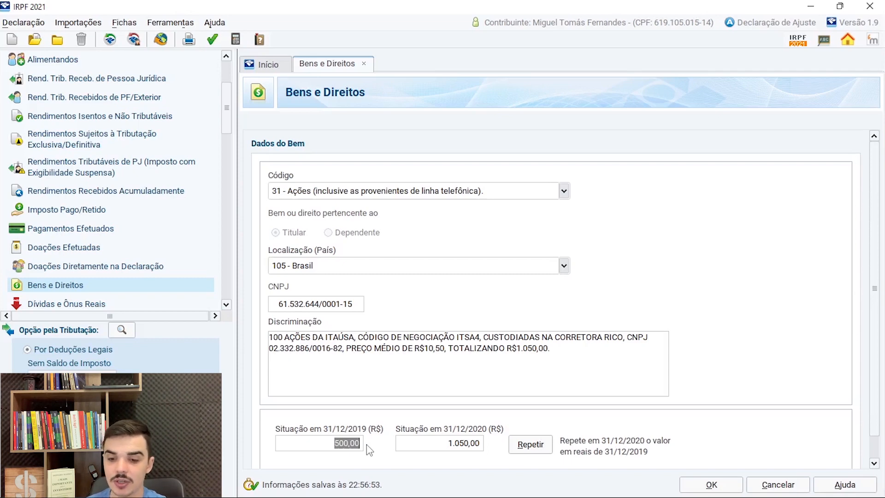
pyautogui.click(483, 444)
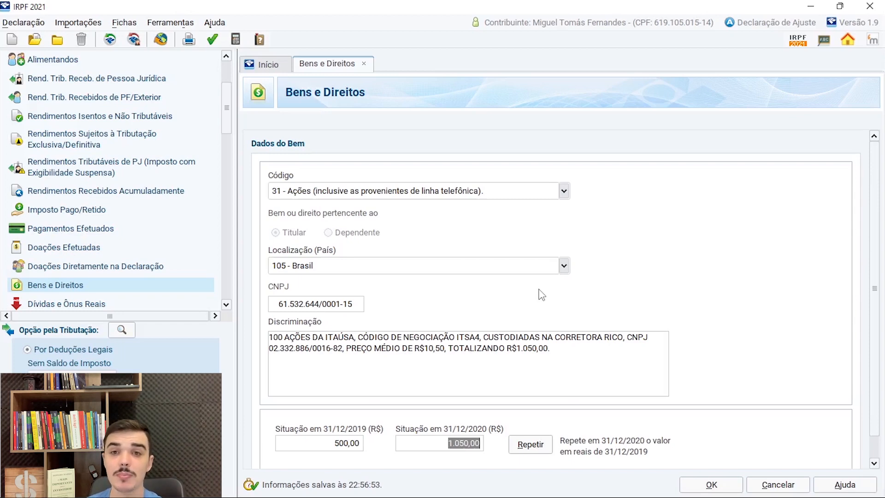
pyautogui.click(784, 486)
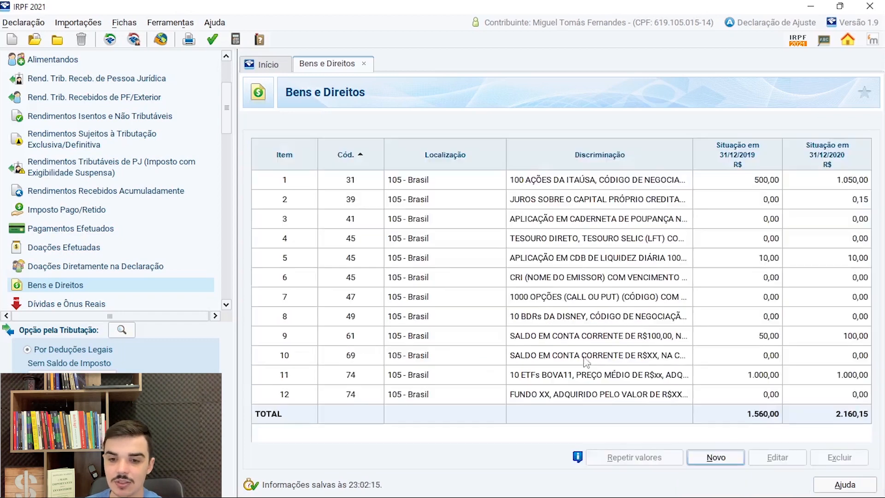
# - Reopen the Itaúsa shares entry, check its 2020 balance against the quantity, average price and total in Discriminação, and confirm the entry
pyautogui.click(604, 180)
pyautogui.click(786, 460)
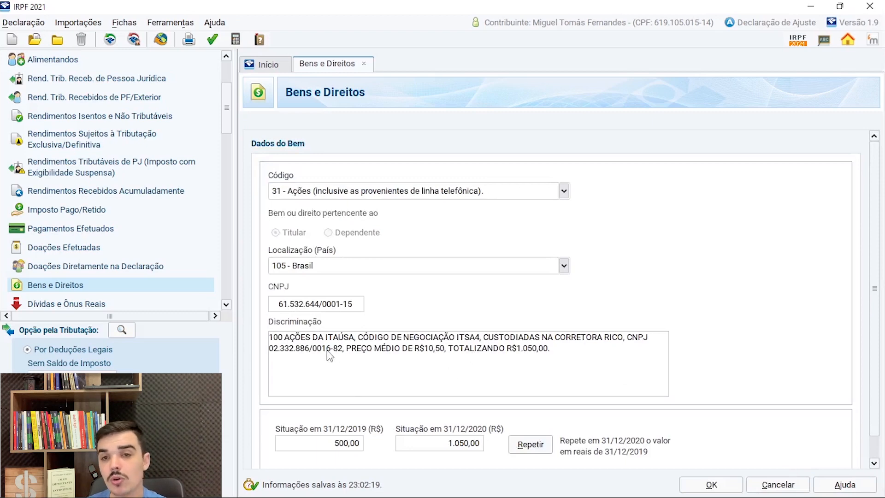
pyautogui.click(450, 444)
pyautogui.moveTo(472, 447); pyautogui.dragTo(490, 449)
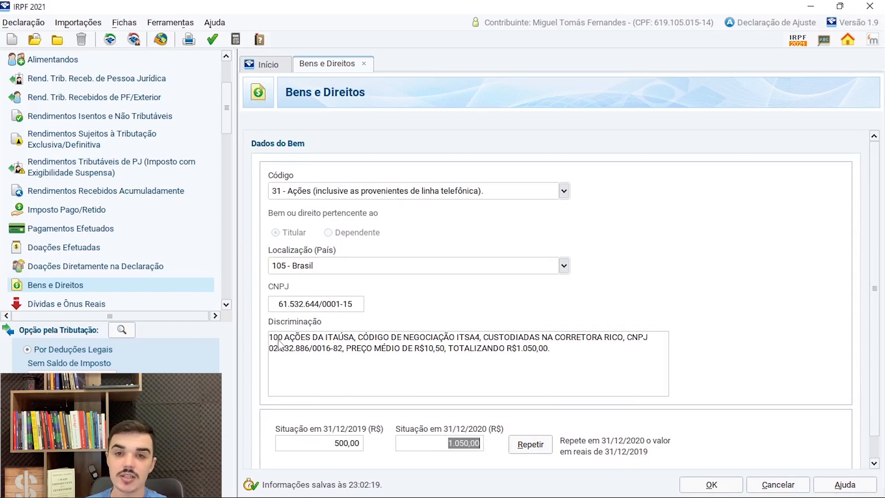
pyautogui.moveTo(271, 342); pyautogui.dragTo(283, 342)
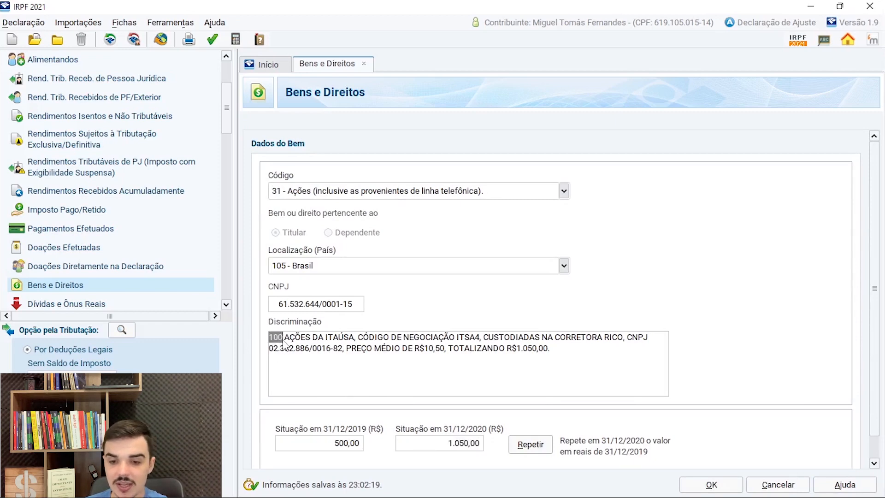
pyautogui.moveTo(424, 349); pyautogui.dragTo(440, 350)
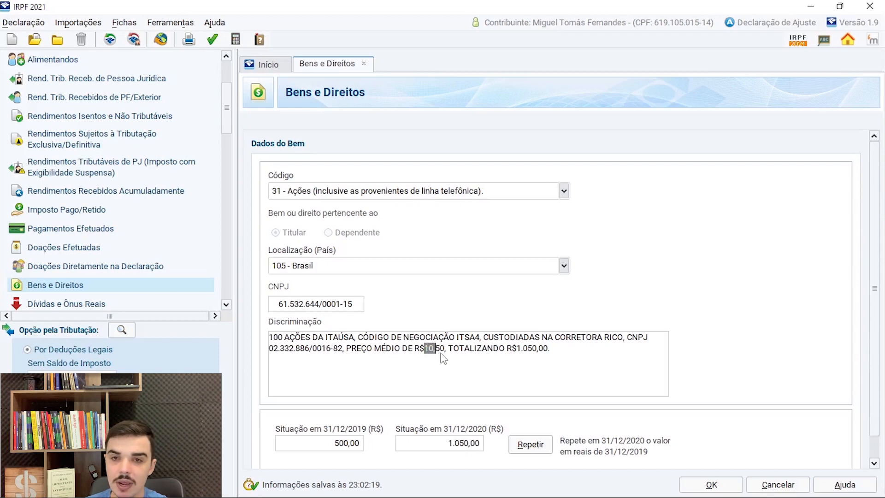
pyautogui.moveTo(517, 348); pyautogui.dragTo(545, 355)
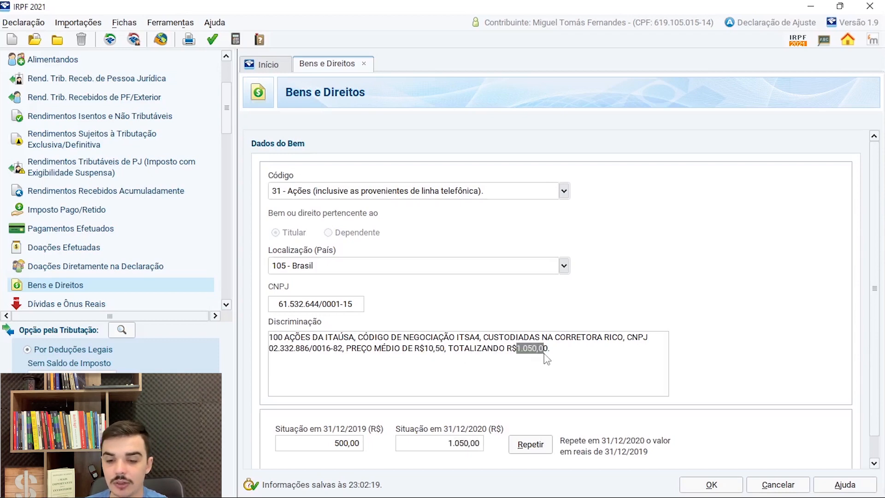
pyautogui.moveTo(273, 339); pyautogui.dragTo(617, 391)
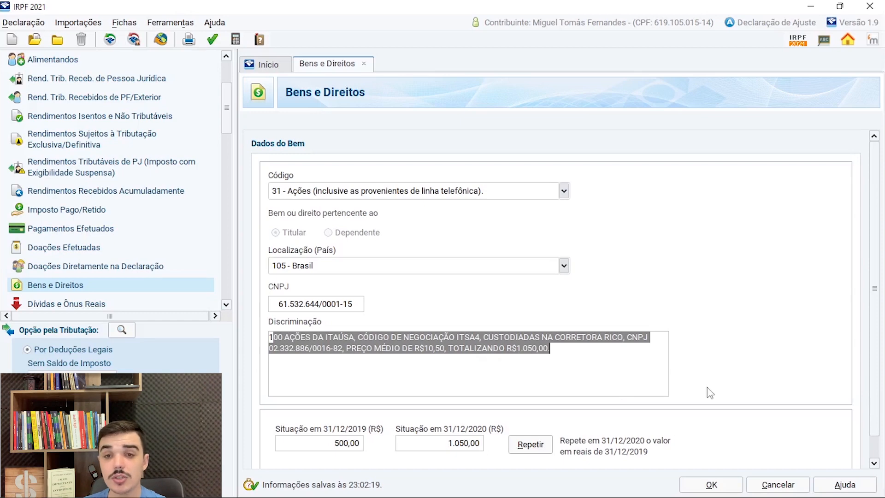
pyautogui.click(721, 483)
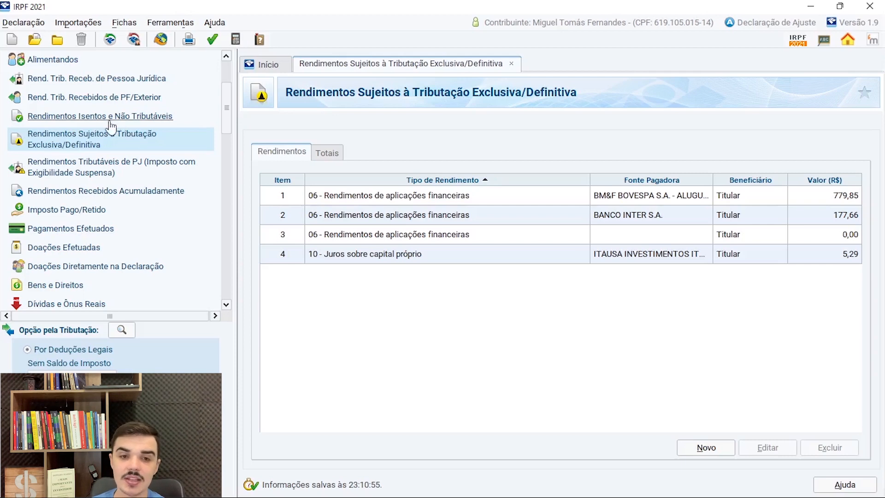
# - Open the type 20 stock gains entry under Rendimentos Isentos e Não Tributáveis and examine its Valor
pyautogui.click(83, 119)
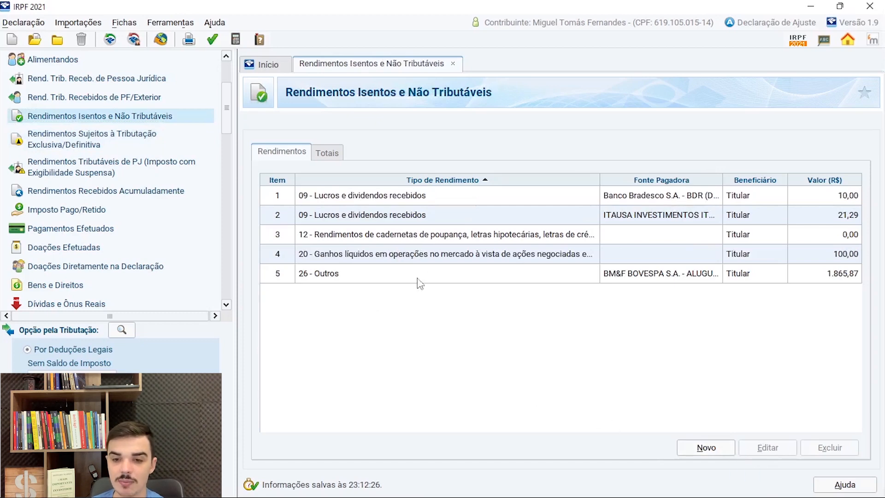
pyautogui.doubleClick(436, 256)
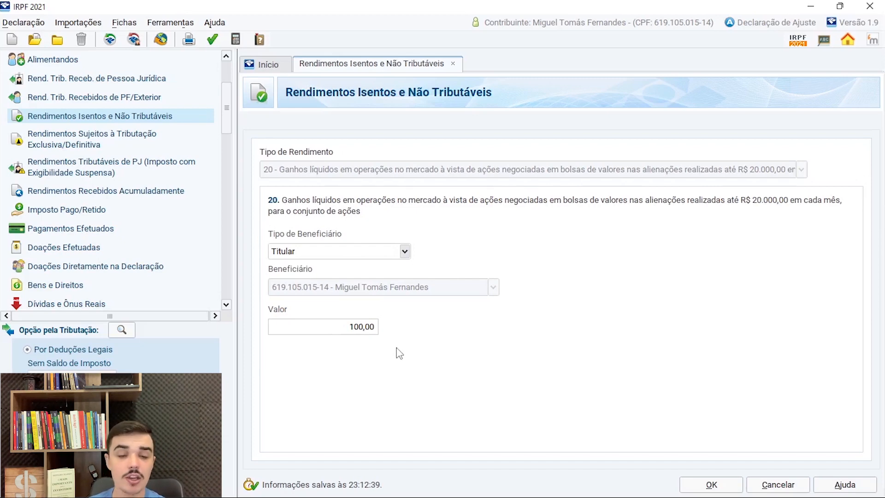
pyautogui.moveTo(349, 326); pyautogui.dragTo(456, 325)
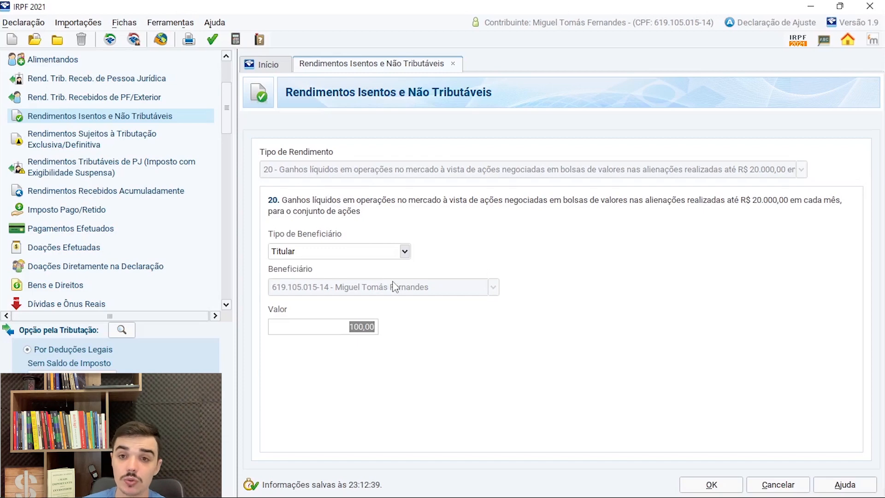
# - Confirm the exempt gains entry and open the Titular's Operações Comuns / Day-Trade form under Renda Variável, checking its Dependentes section on the way
pyautogui.press('Return')
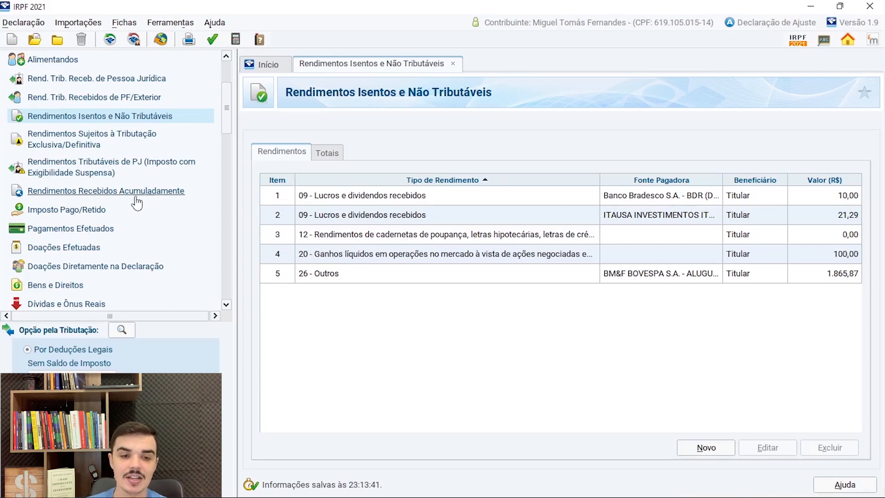
pyautogui.scroll(-5, 134, 193)
pyautogui.scroll(-3, 139, 194)
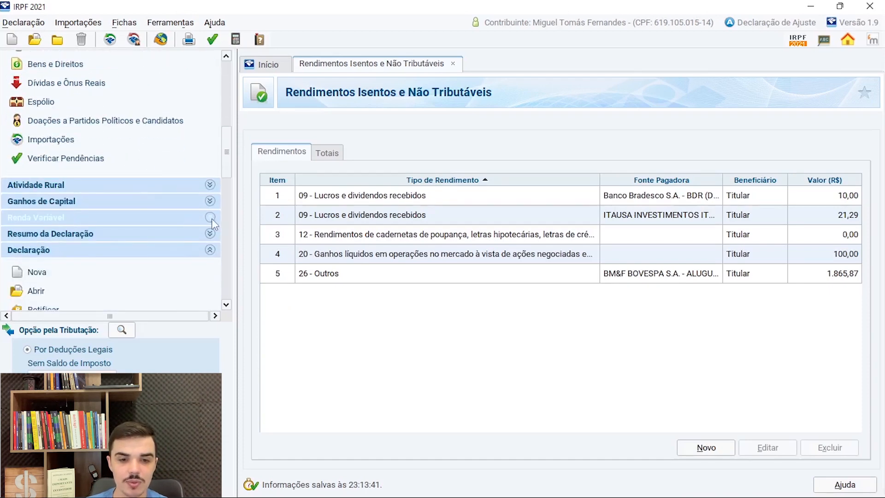
pyautogui.click(210, 217)
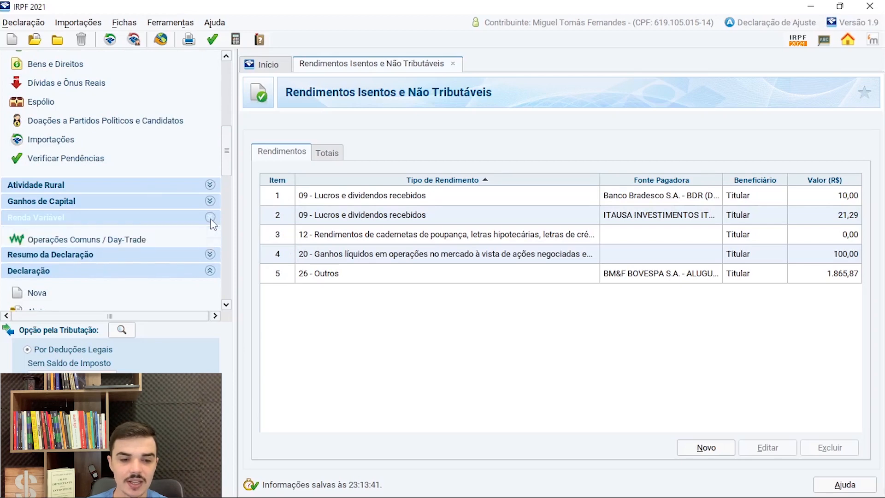
pyautogui.click(83, 239)
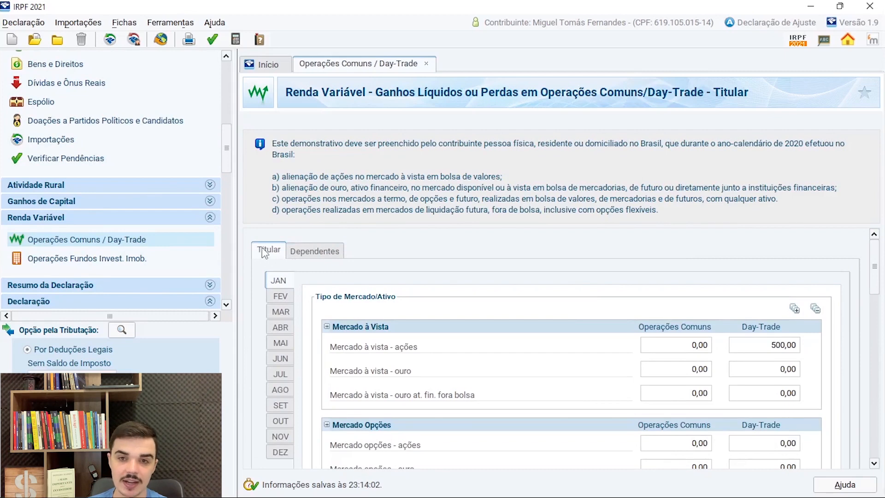
pyautogui.click(314, 253)
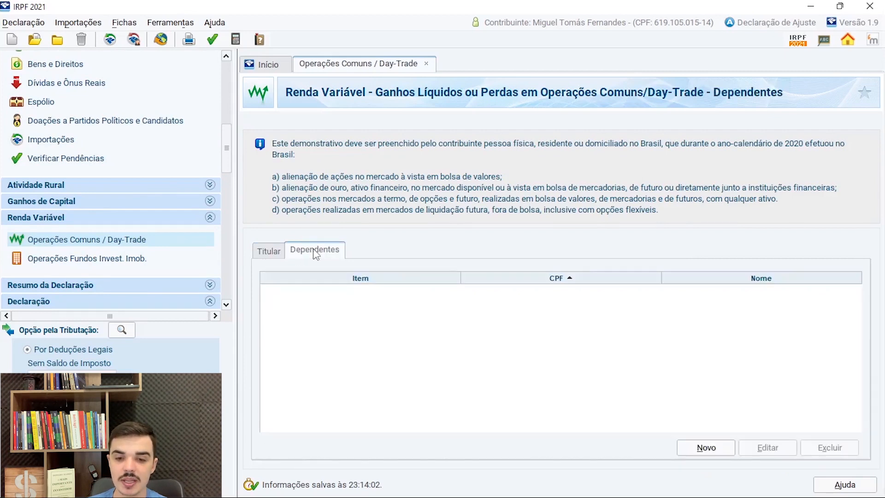
pyautogui.click(269, 250)
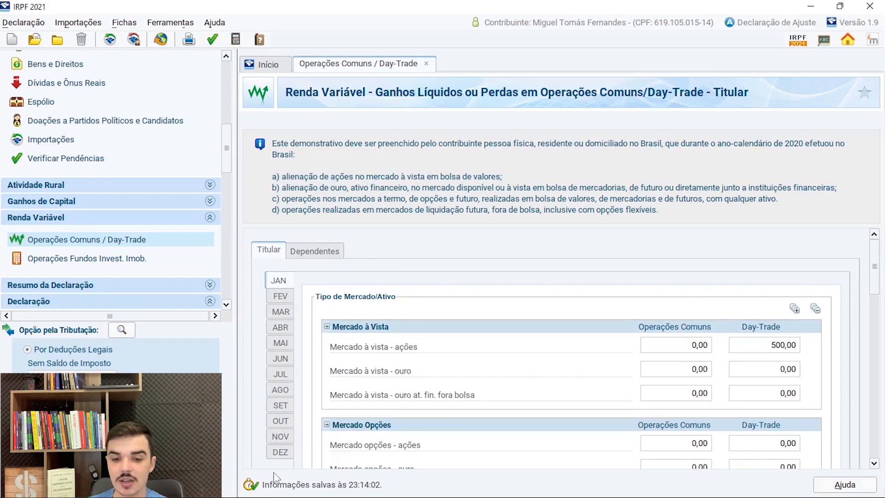
# - For February, set Mercado à vista - ações to 200,00 in Operações Comuns and clear its Day-Trade value
pyautogui.click(282, 297)
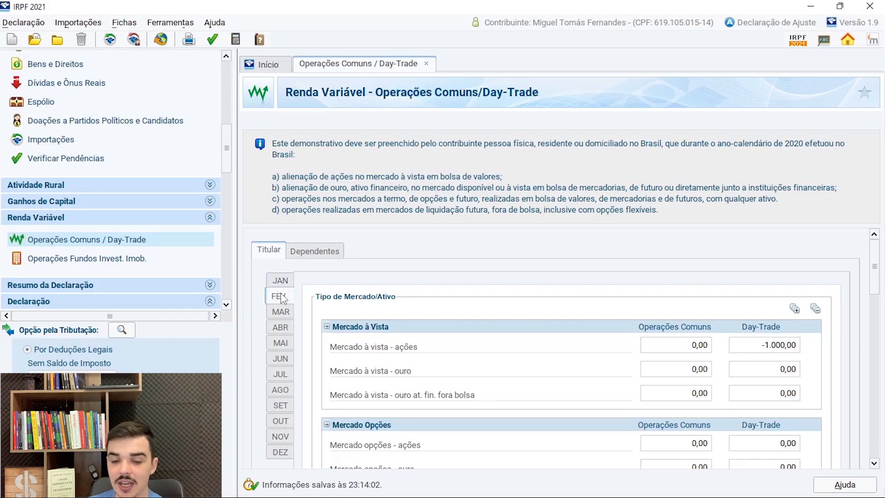
pyautogui.click(697, 350)
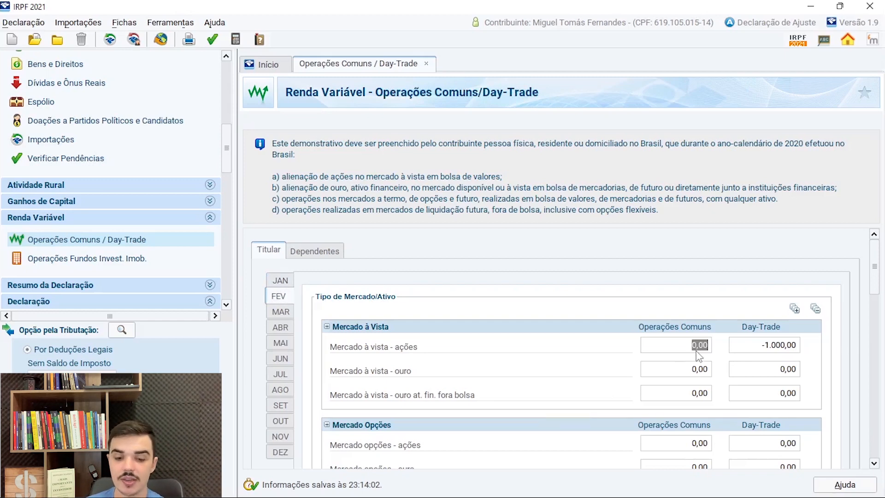
pyautogui.write('200')
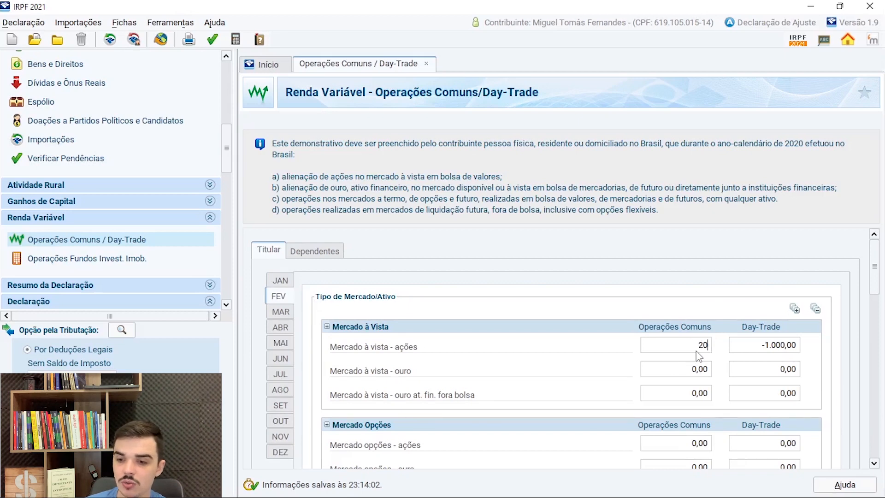
pyautogui.click(788, 350)
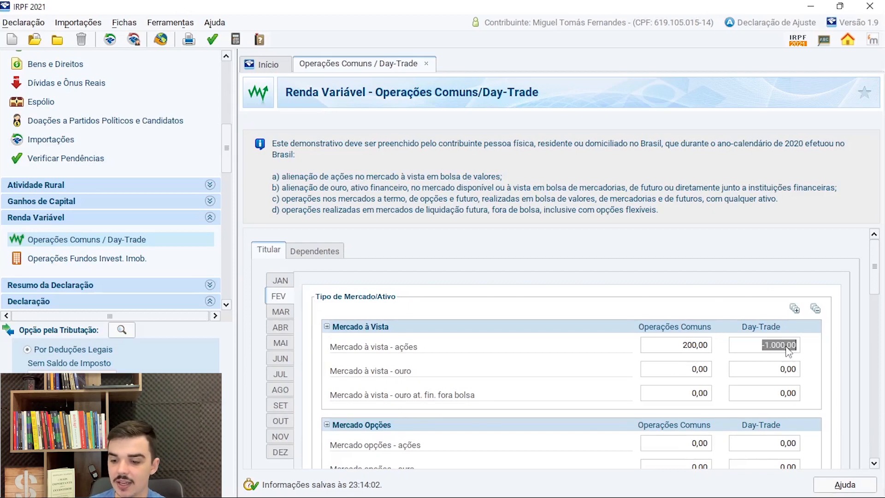
pyautogui.press('BackSpace')
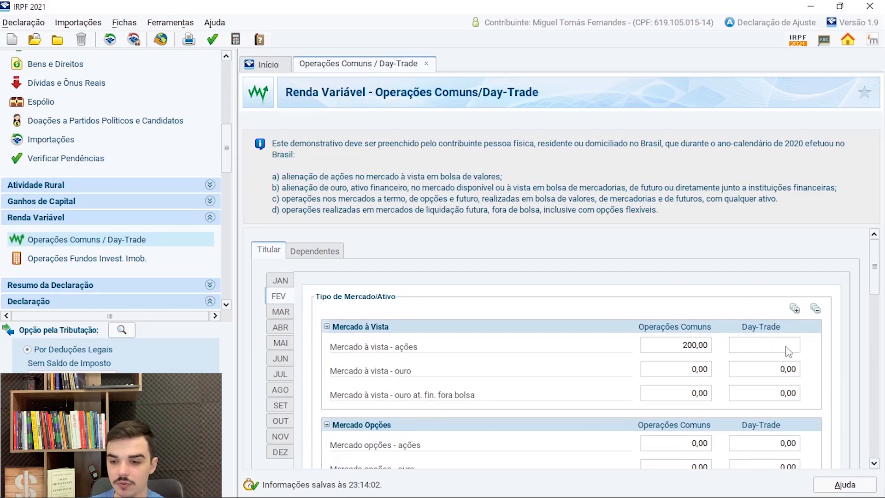
pyautogui.press('Tab')
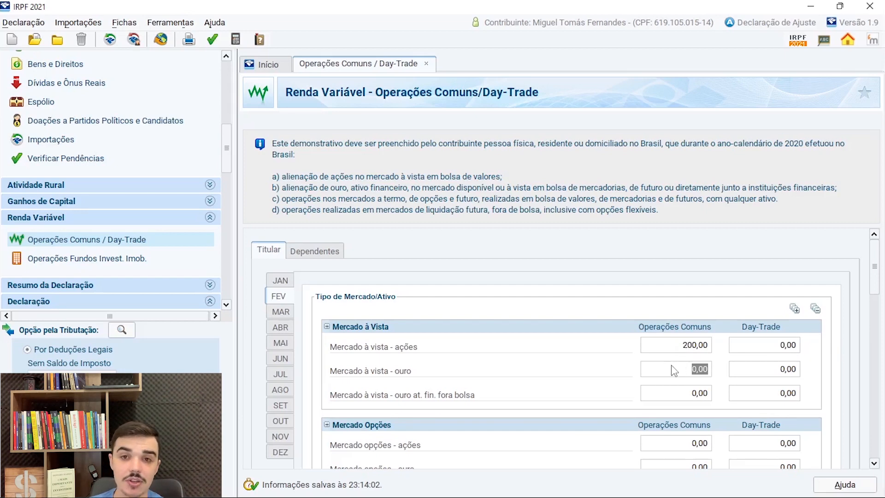
# - Examine February's Resultados for Operações Comuns: net result, prior negative result, tax base, tax rate and Imposto devido
pyautogui.scroll(-5, 674, 370)
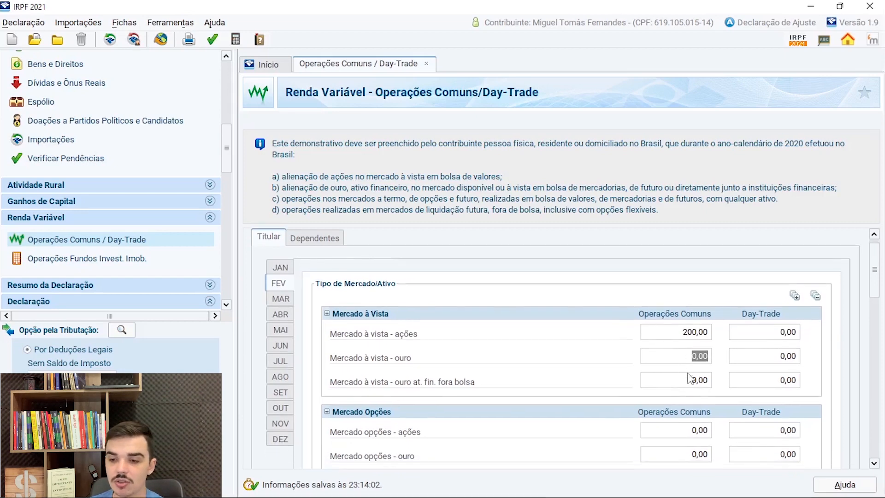
pyautogui.scroll(-15, 876, 287)
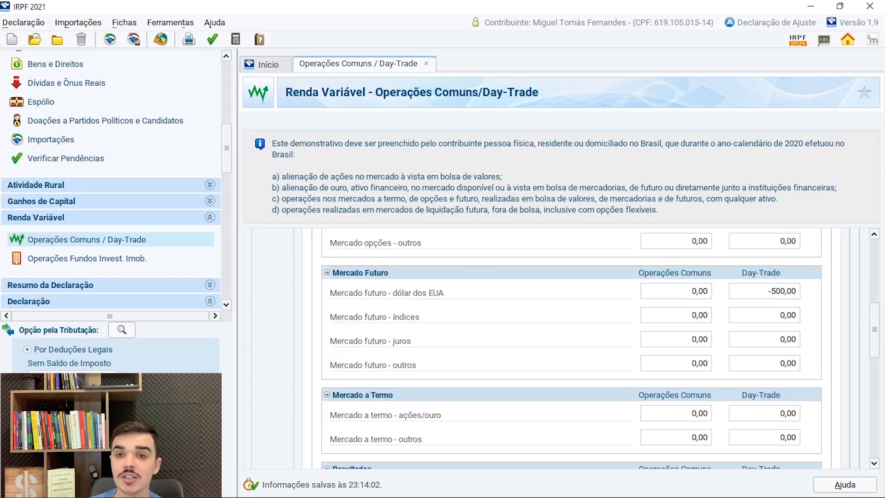
pyautogui.scroll(-5, 380, 295)
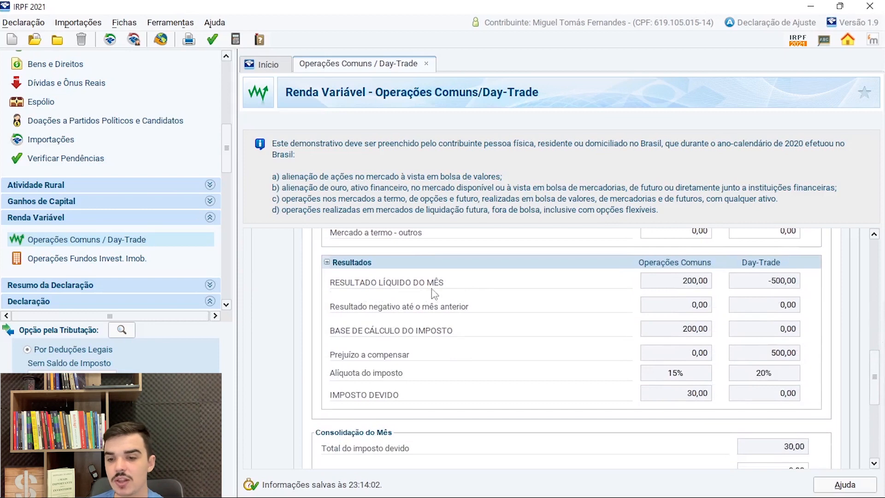
pyautogui.doubleClick(686, 285)
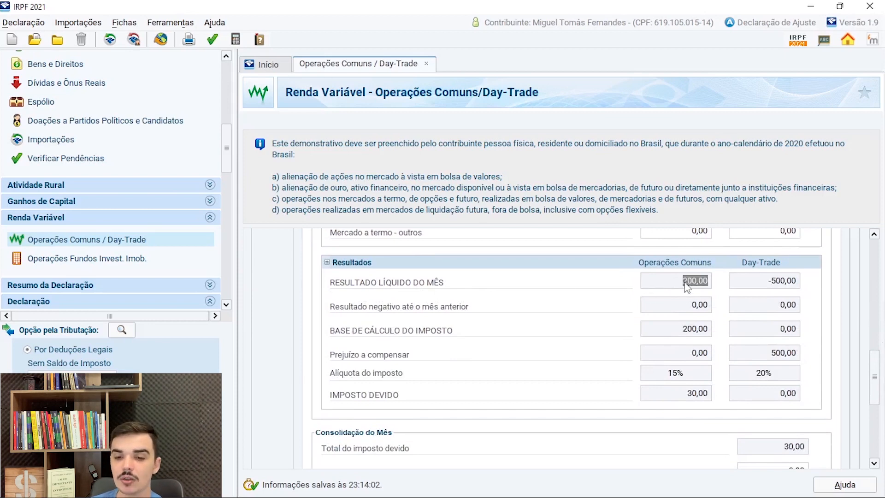
pyautogui.doubleClick(683, 308)
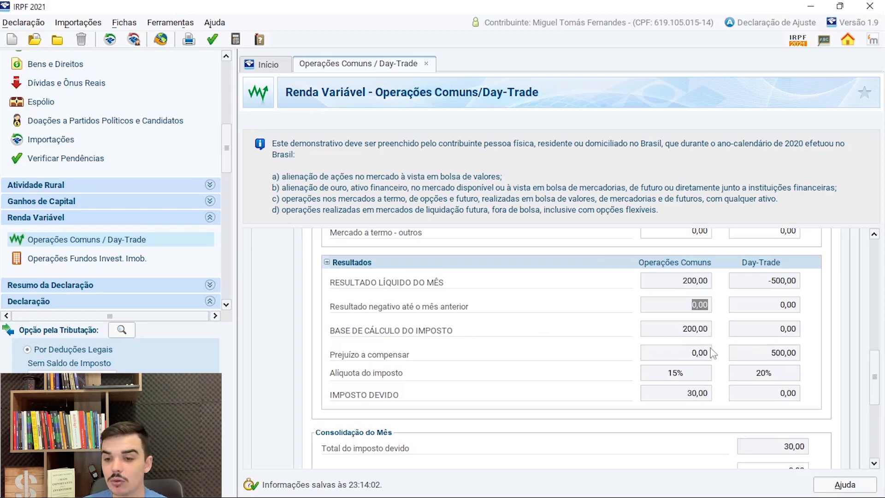
pyautogui.click(694, 329)
pyautogui.click(679, 374)
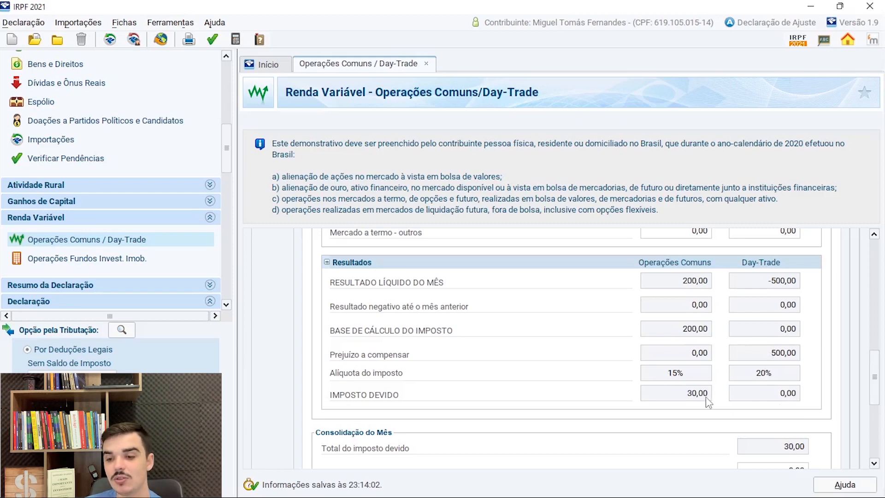
pyautogui.doubleClick(694, 397)
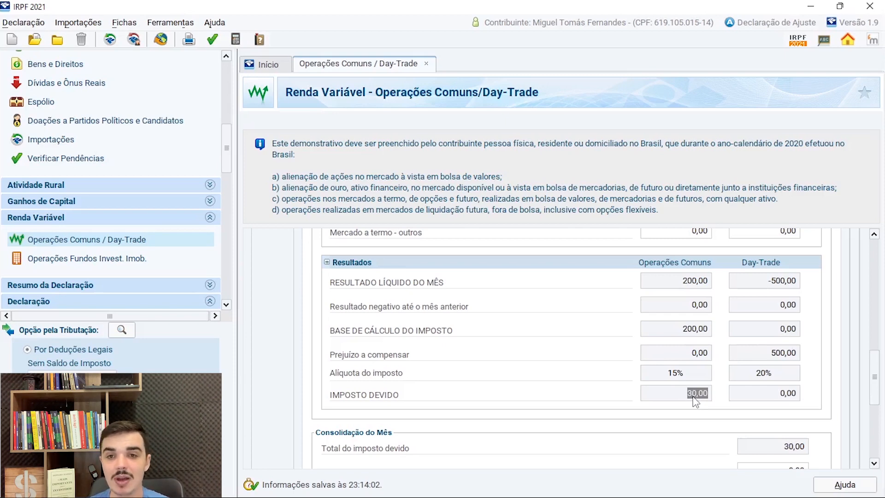
# - Set February's Imposto pago to 30,00 in the Consolidação do Mês
pyautogui.scroll(-5, 696, 400)
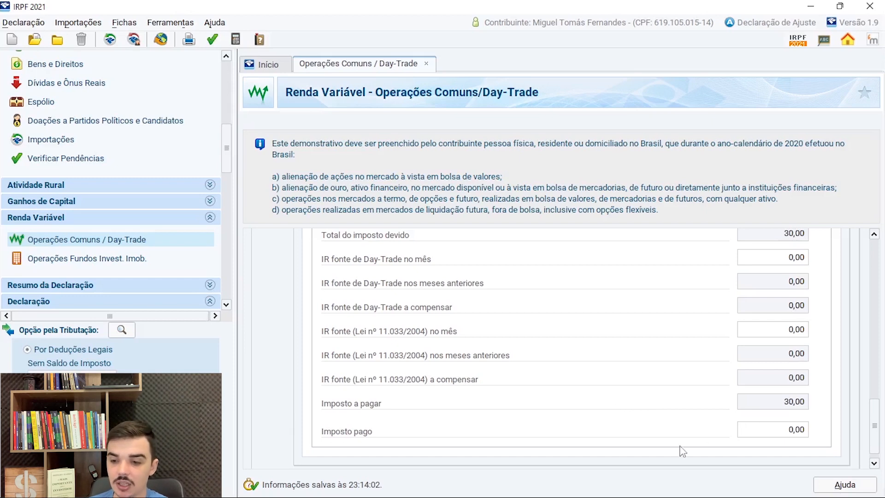
pyautogui.click(785, 438)
pyautogui.write('30')
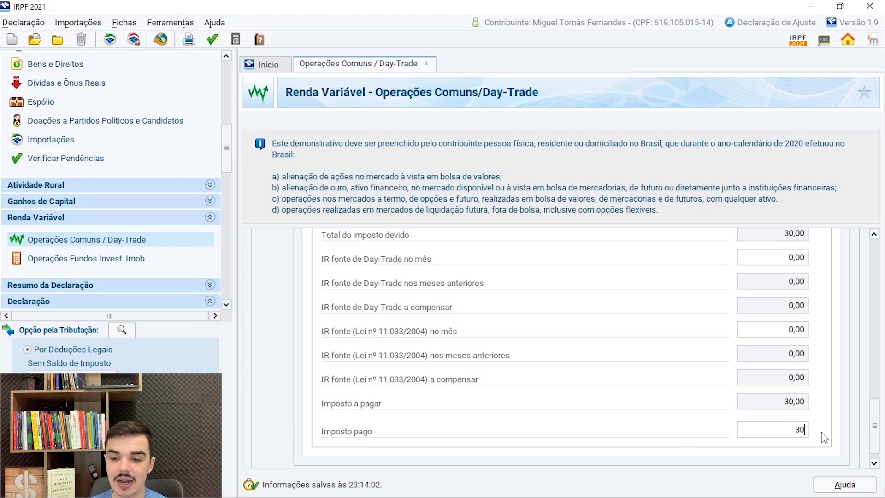
pyautogui.press('Tab')
pyautogui.scroll(-1, 795, 422)
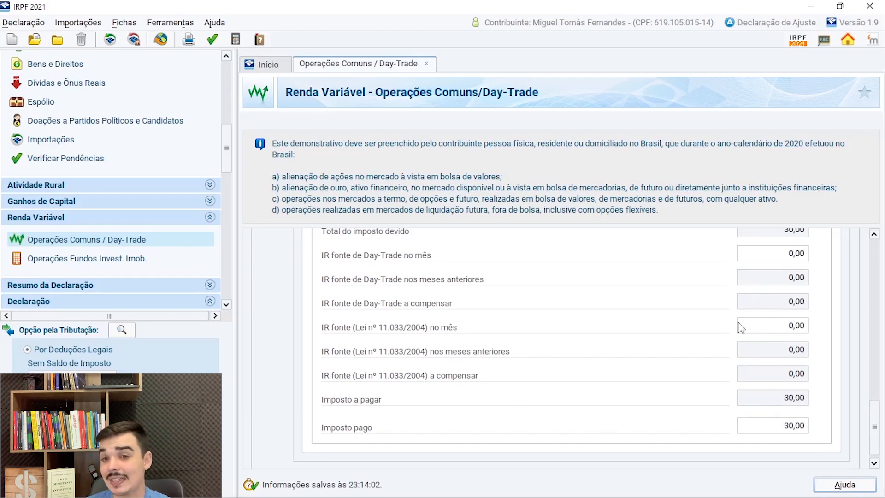
# - Return to February's Mercado à Vista figures, then switch to the Word document and review purchase A's total in the average price example
pyautogui.scroll(15, 458, 330)
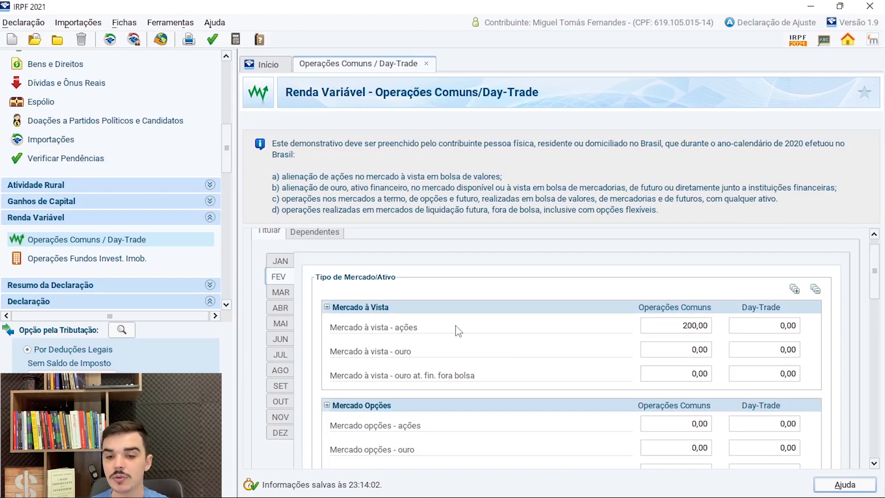
pyautogui.moveTo(700, 497)
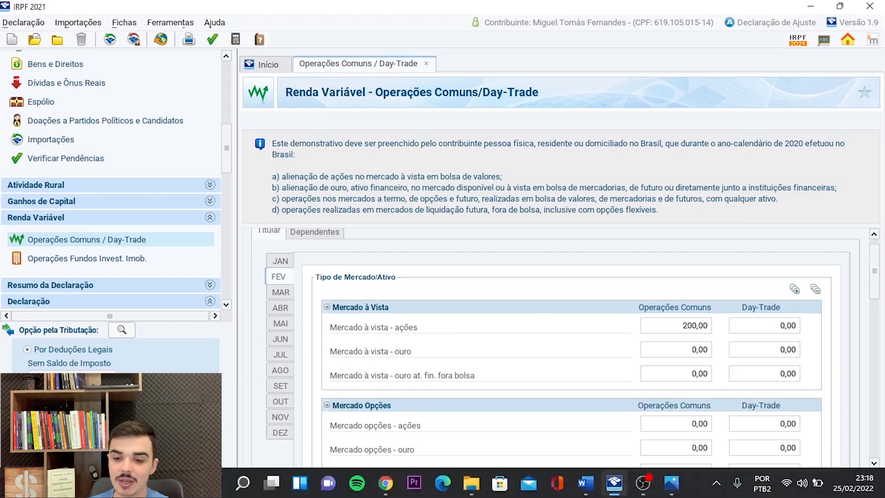
pyautogui.click(586, 483)
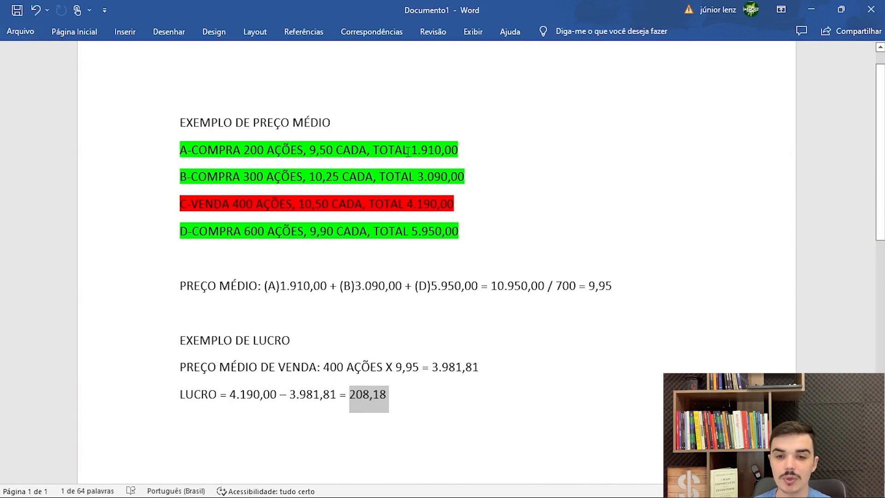
pyautogui.moveTo(417, 150); pyautogui.dragTo(458, 152)
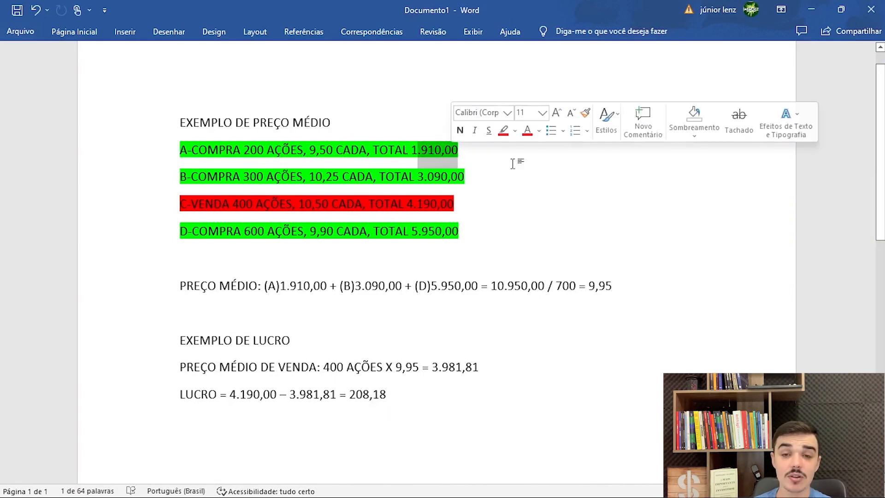
pyautogui.click(531, 169)
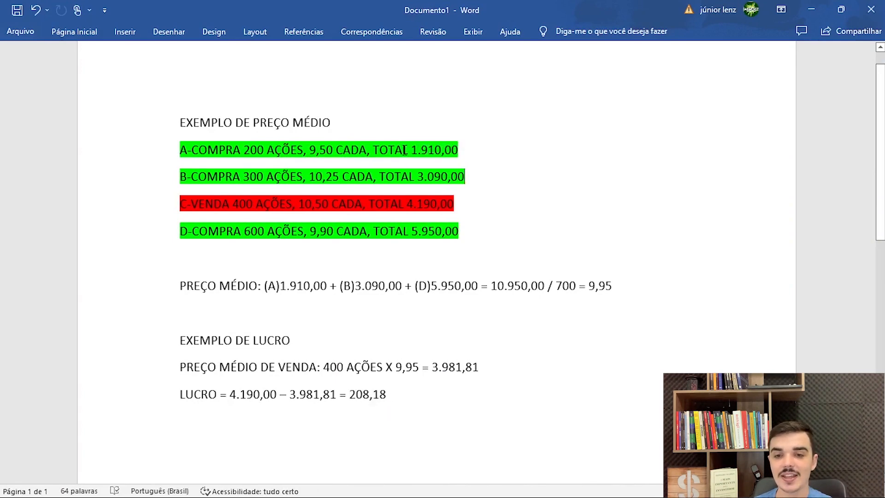
pyautogui.moveTo(410, 150); pyautogui.dragTo(449, 156)
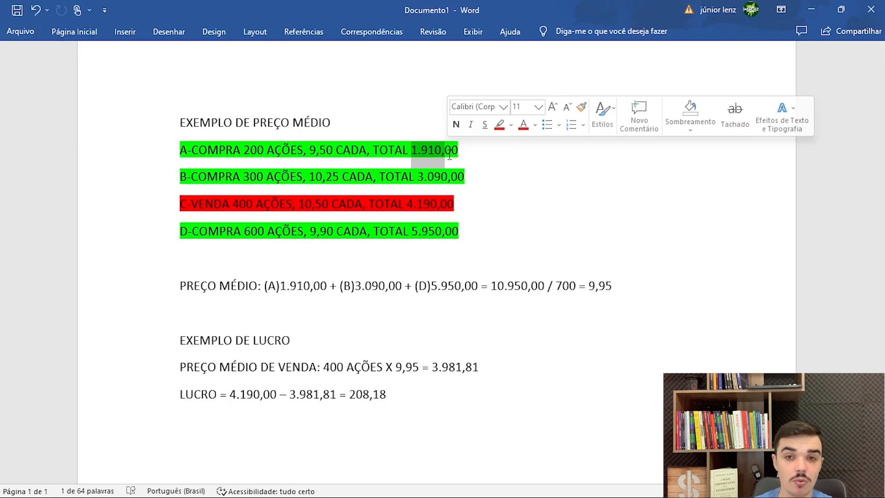
# - Review purchase B's share quantity and total, and the sale on line C of the example
pyautogui.click(219, 176)
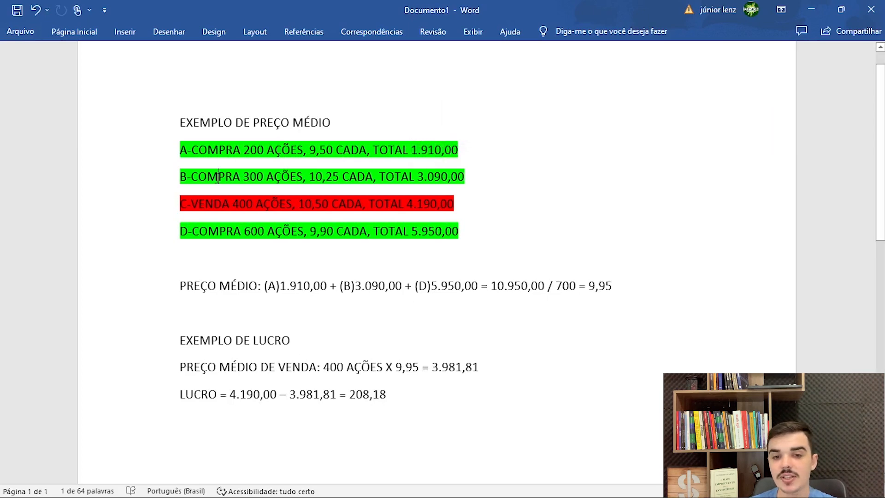
pyautogui.moveTo(244, 177); pyautogui.dragTo(304, 180)
pyautogui.click(332, 182)
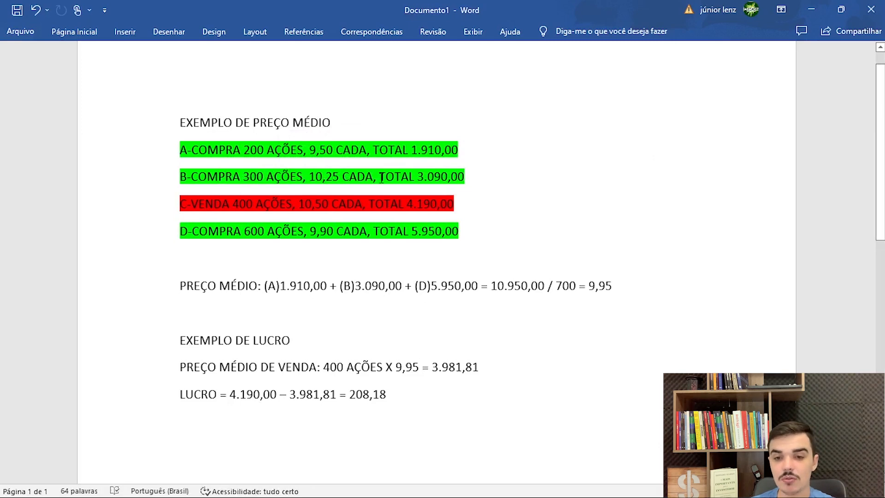
pyautogui.click(425, 180)
pyautogui.moveTo(431, 178); pyautogui.dragTo(468, 178)
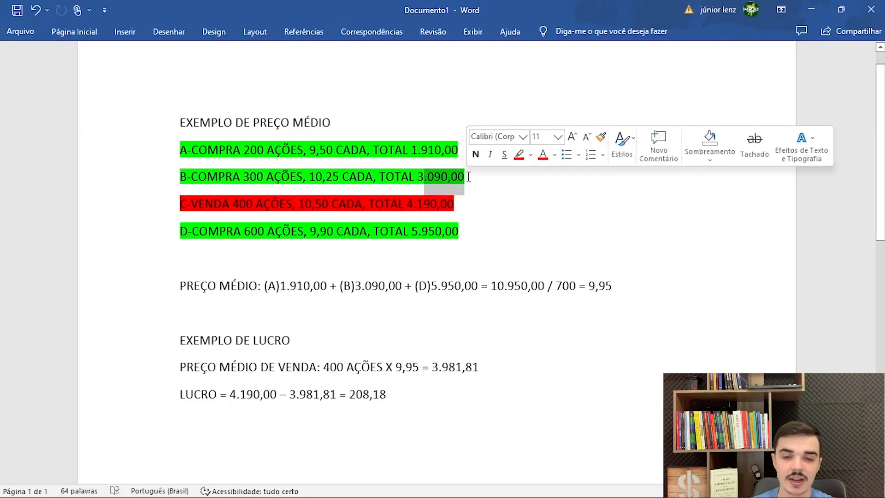
pyautogui.click(455, 203)
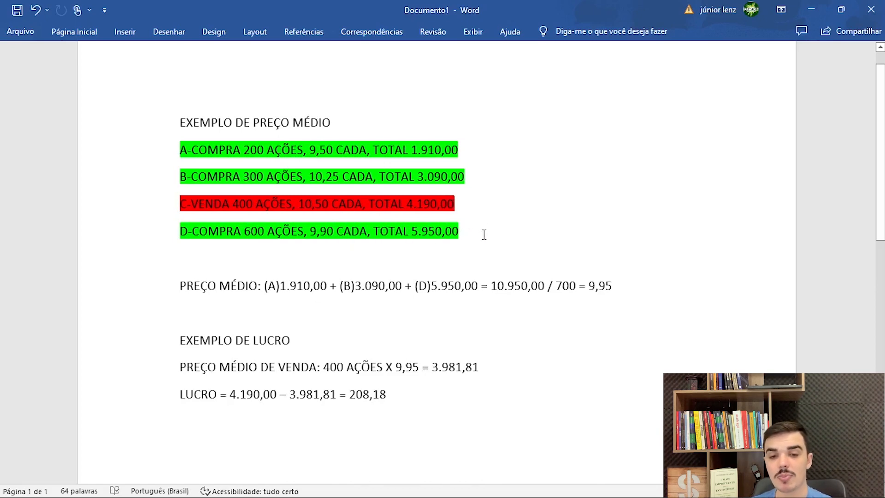
# - Review the totals of purchases A, B and D in the PREÇO MÉDIO formula, checking D against its purchase line
pyautogui.click(181, 285)
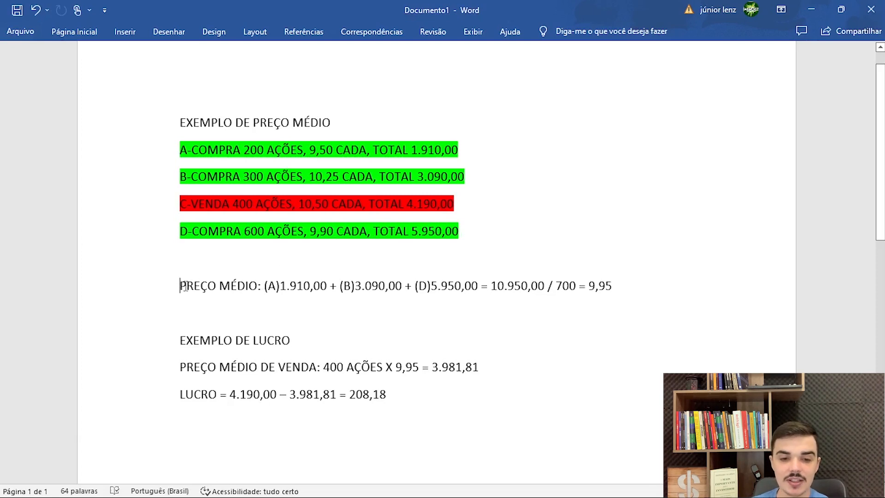
pyautogui.moveTo(184, 286); pyautogui.dragTo(259, 289)
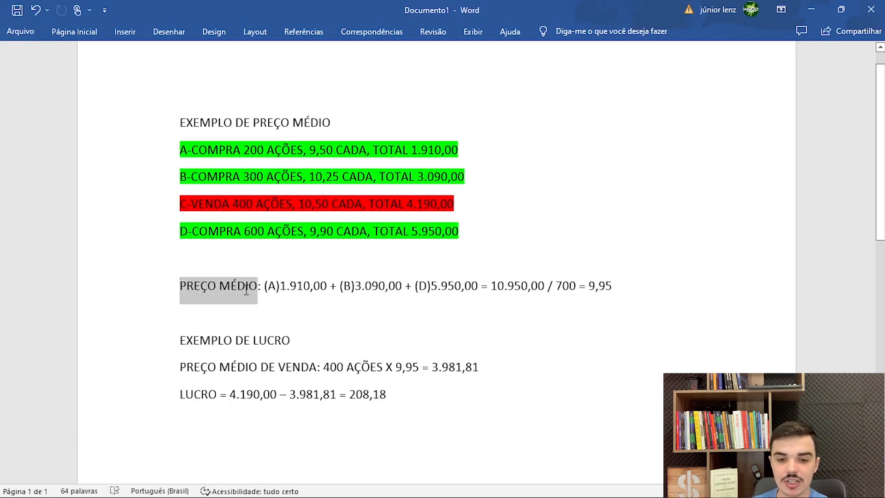
pyautogui.click(273, 288)
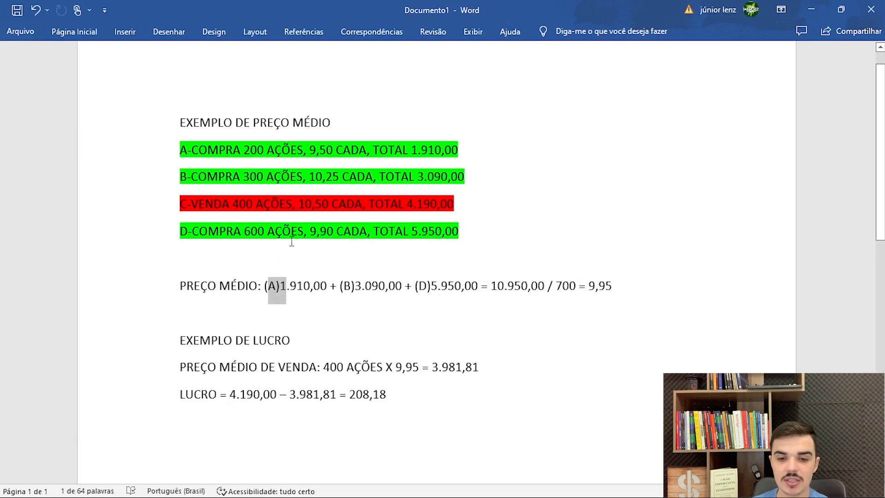
pyautogui.click(291, 286)
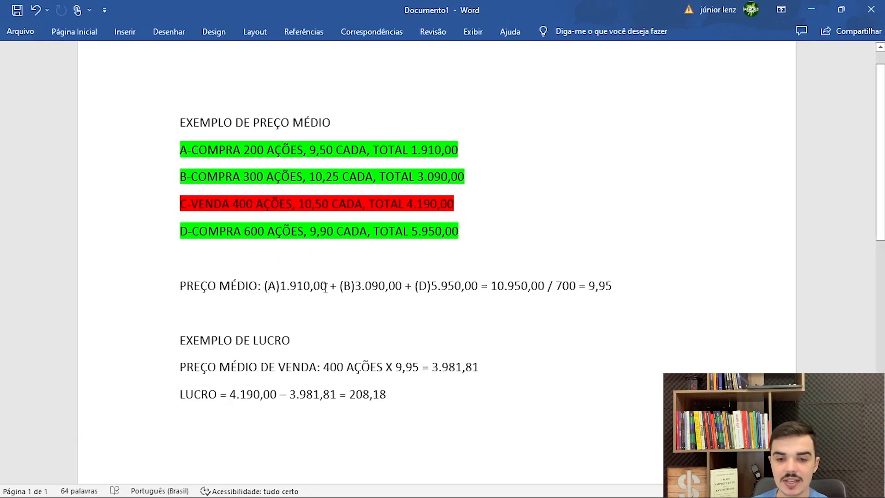
pyautogui.moveTo(329, 287); pyautogui.dragTo(281, 291)
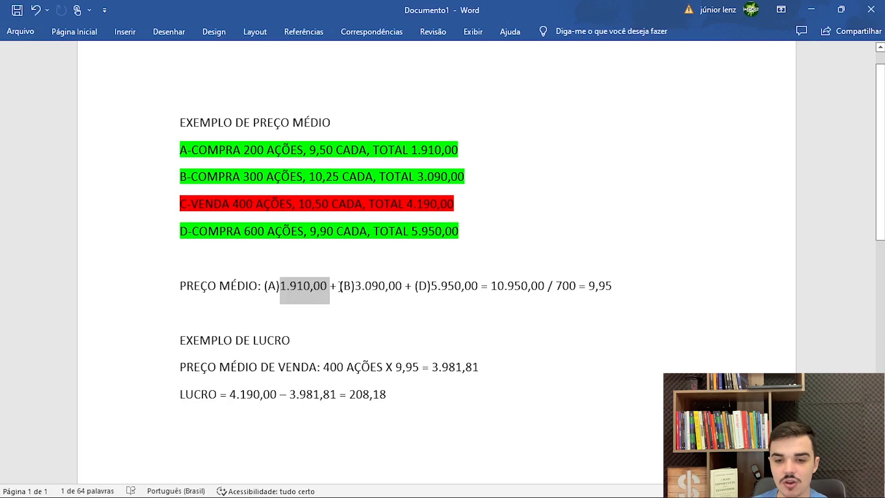
pyautogui.moveTo(339, 287); pyautogui.dragTo(353, 287)
pyautogui.click(427, 286)
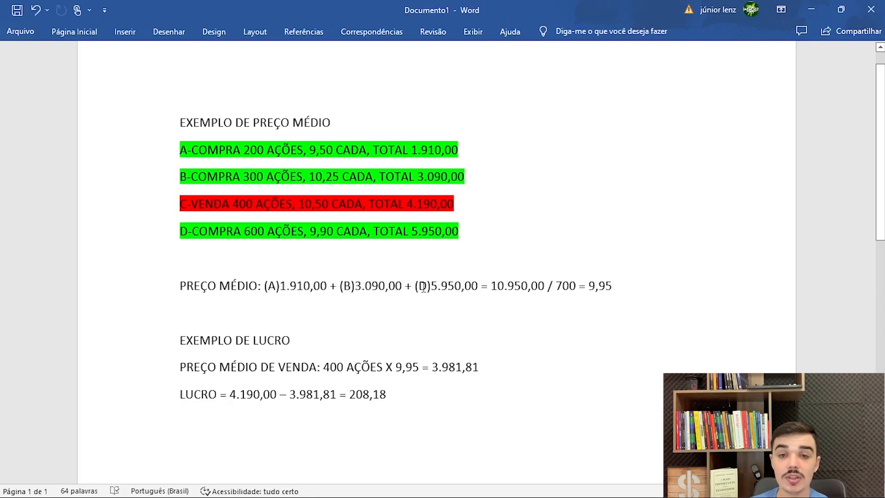
pyautogui.moveTo(427, 287); pyautogui.dragTo(479, 286)
pyautogui.doubleClick(209, 233)
pyautogui.moveTo(209, 233); pyautogui.dragTo(192, 234)
pyautogui.click(452, 298)
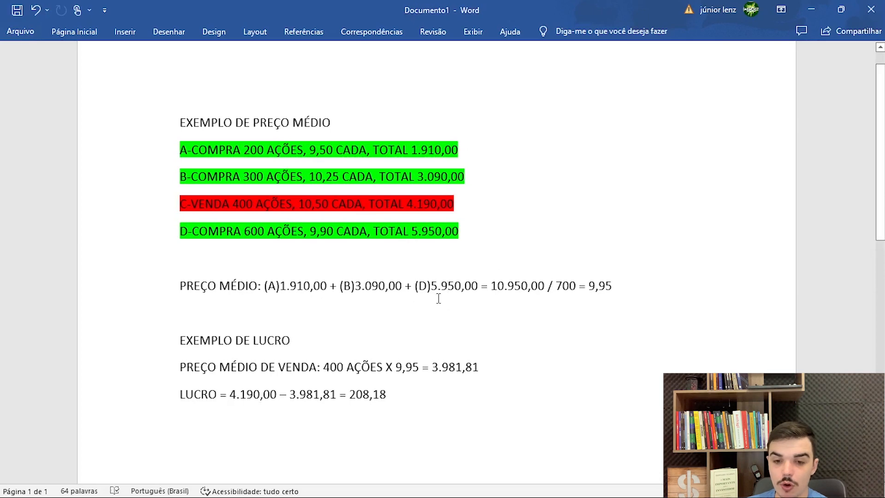
# - Examine the formula's summed purchase total, the share count it is divided by and the resulting average price
pyautogui.moveTo(490, 286); pyautogui.dragTo(543, 286)
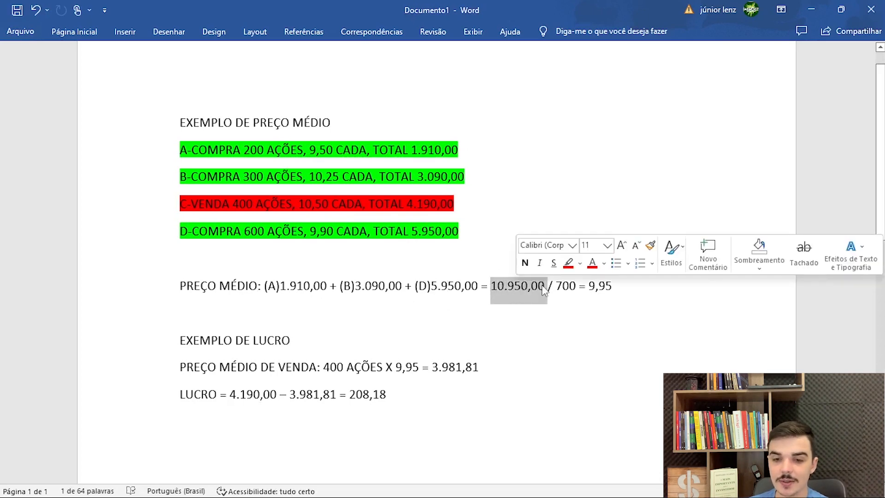
pyautogui.click(562, 288)
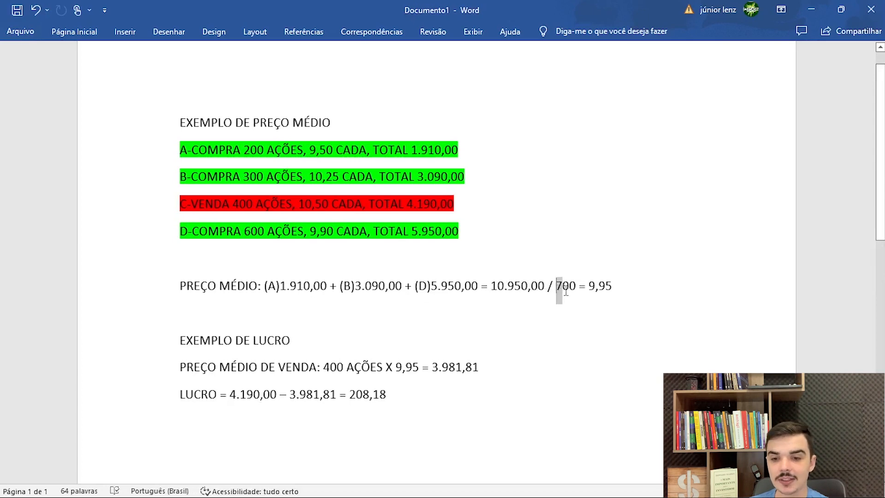
pyautogui.doubleClick(600, 286)
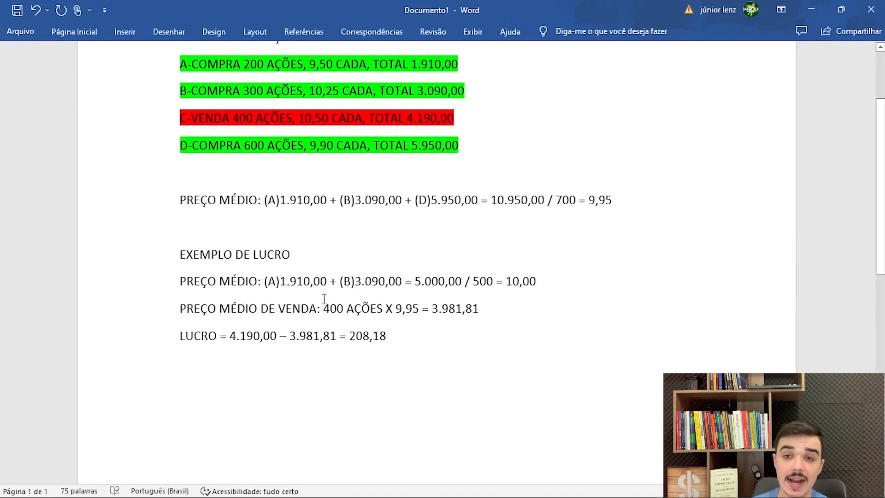
# - In the profit example, replace the average price multiplied by 400 AÇÕES in the PREÇO MÉDIO DE VENDA line with 10,00
pyautogui.scroll(1, 364, 332)
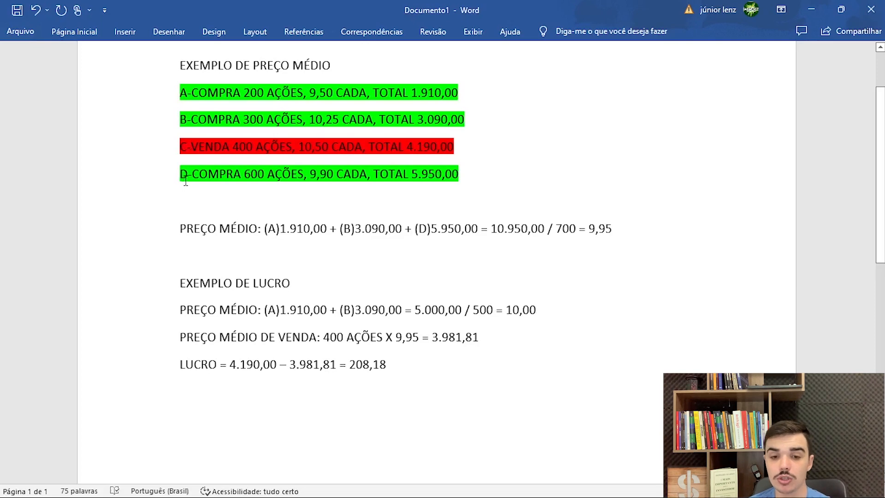
pyautogui.scroll(1, 403, 358)
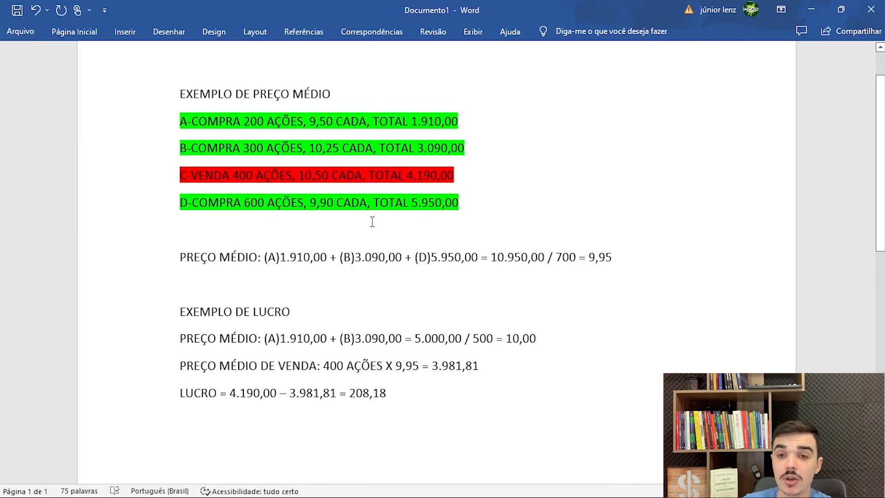
pyautogui.scroll(-1, 373, 221)
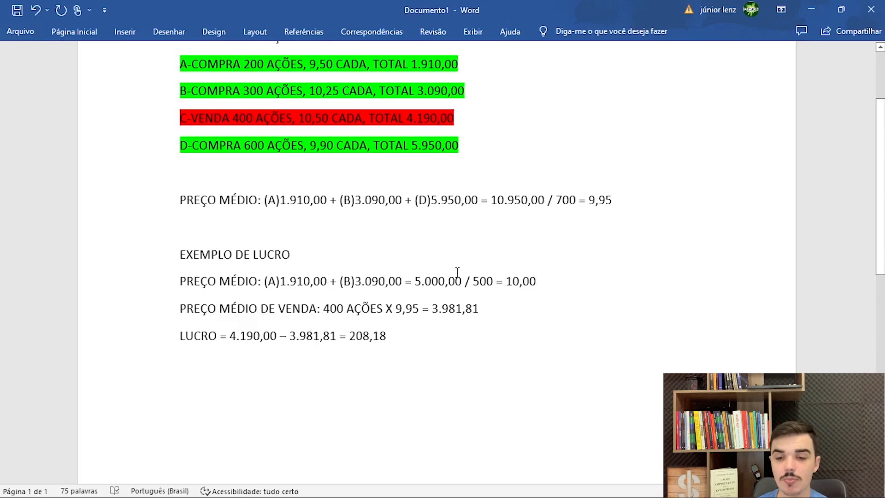
pyautogui.moveTo(507, 285); pyautogui.dragTo(540, 284)
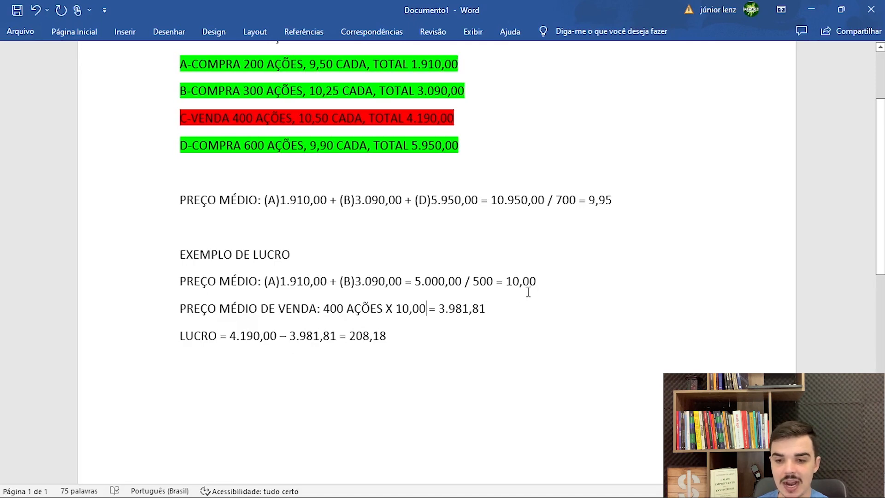
# - Set the PREÇO MÉDIO DE VENDA result to 4.000,00 and update the LUCRO line to 4.190,00 – 4.000,00 = 190,00
pyautogui.doubleClick(511, 281)
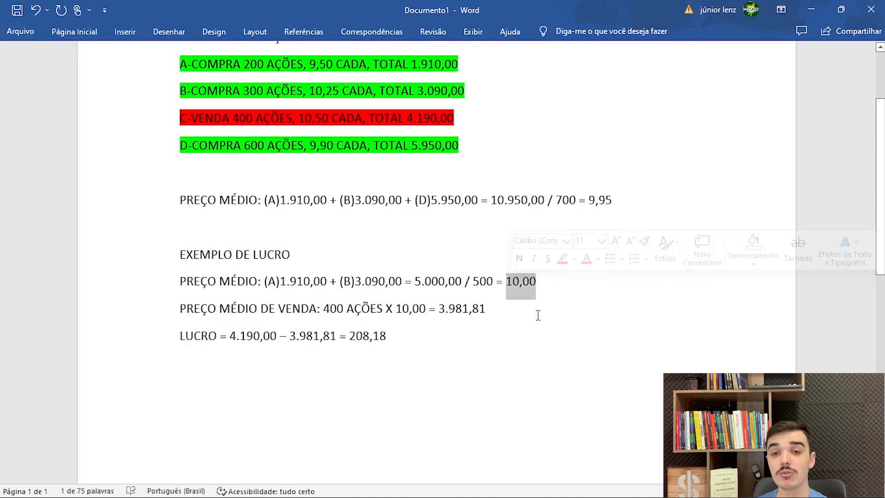
pyautogui.doubleClick(450, 309)
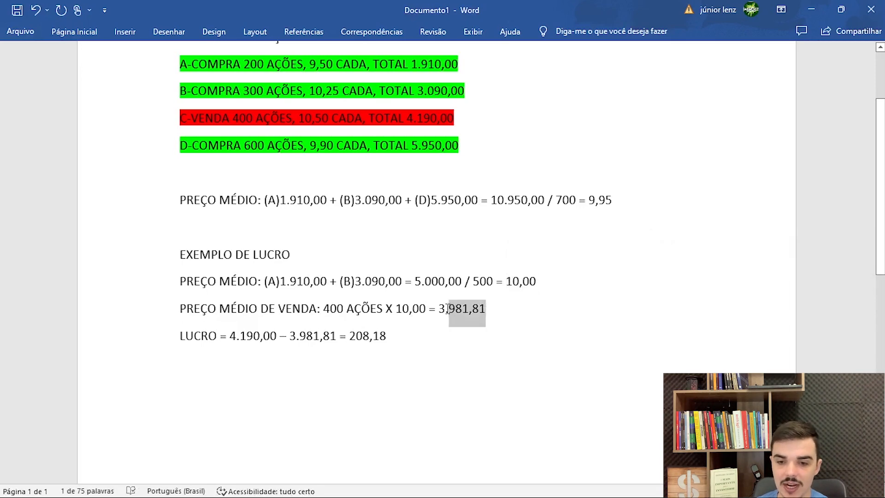
pyautogui.moveTo(447, 309); pyautogui.dragTo(439, 309)
pyautogui.write('4')
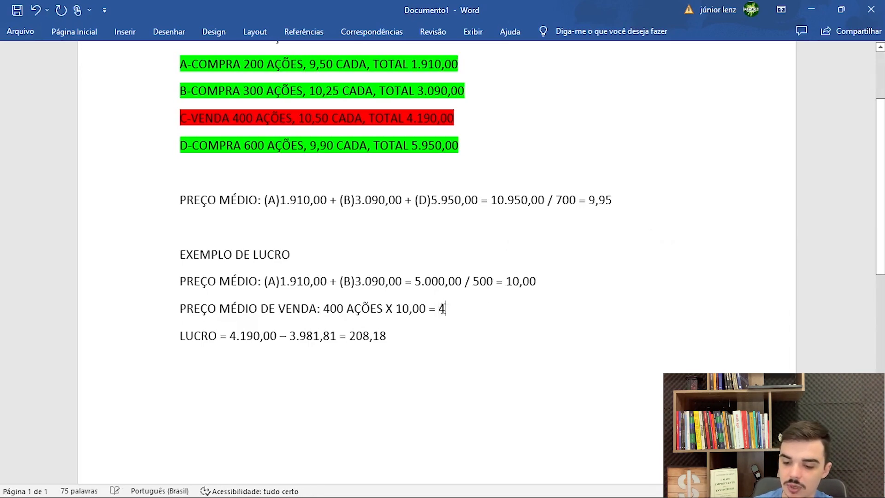
pyautogui.write('.000,0')
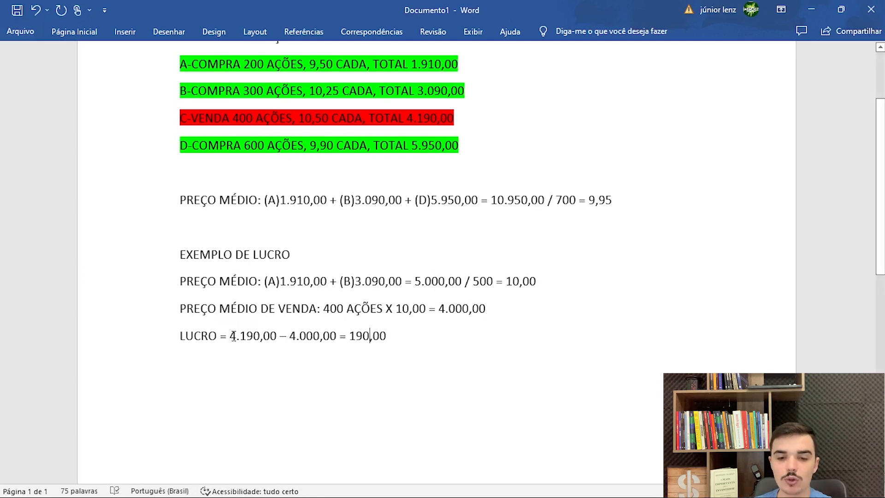
# - Review the sale value in the LUCRO line against the total of sale C, and the resulting profit
pyautogui.moveTo(230, 335); pyautogui.dragTo(279, 336)
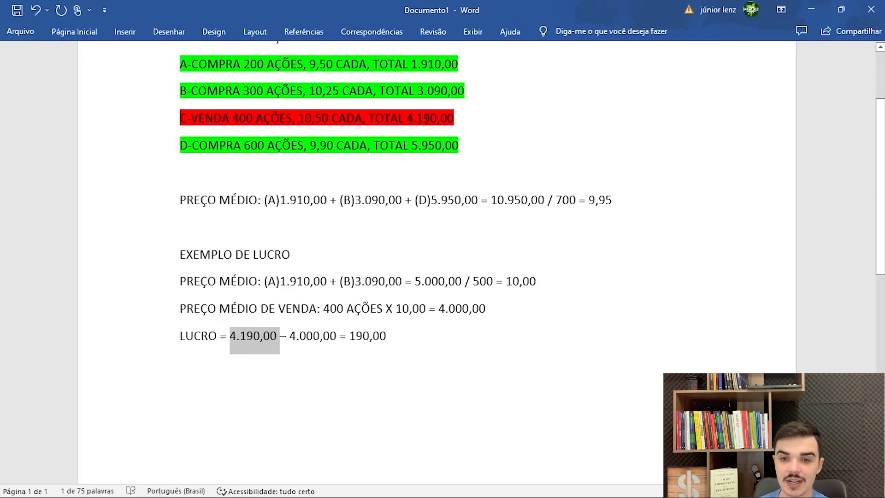
pyautogui.doubleClick(426, 118)
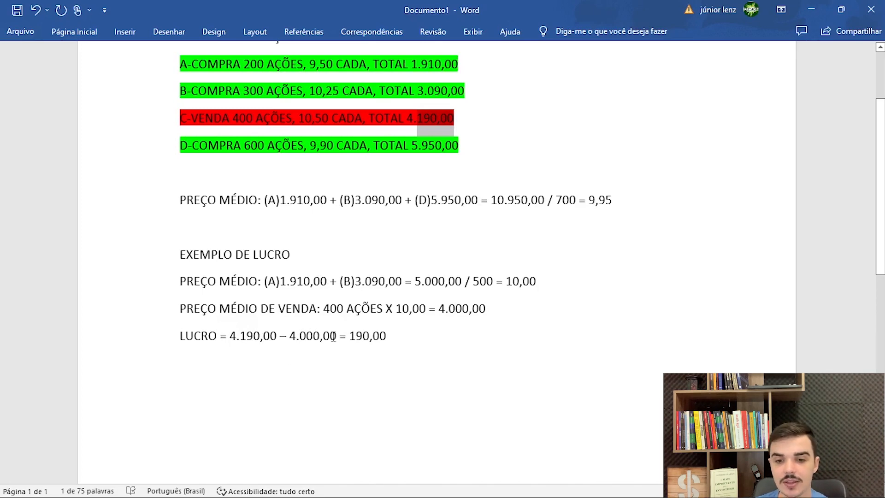
pyautogui.moveTo(350, 335); pyautogui.dragTo(387, 336)
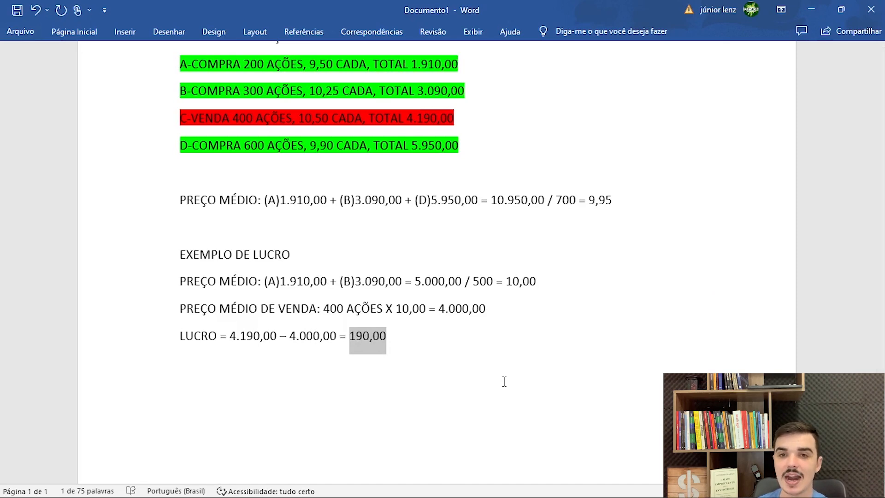
pyautogui.click(486, 354)
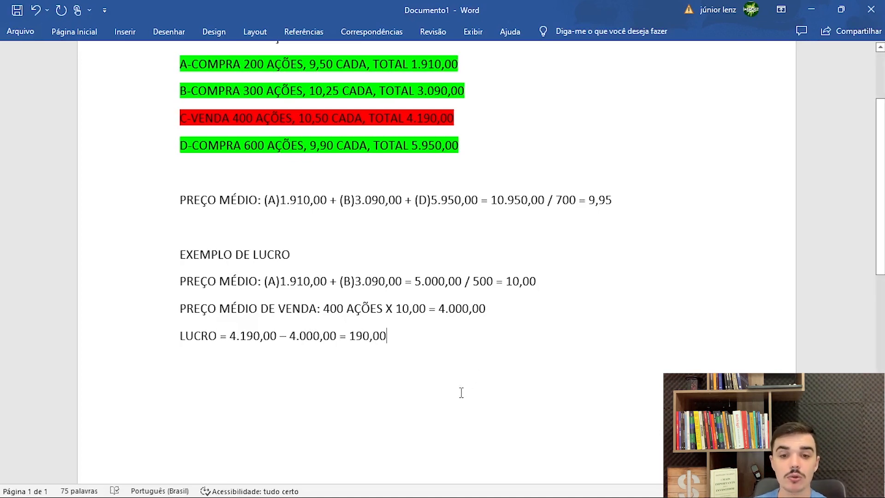
pyautogui.scroll(2, 436, 391)
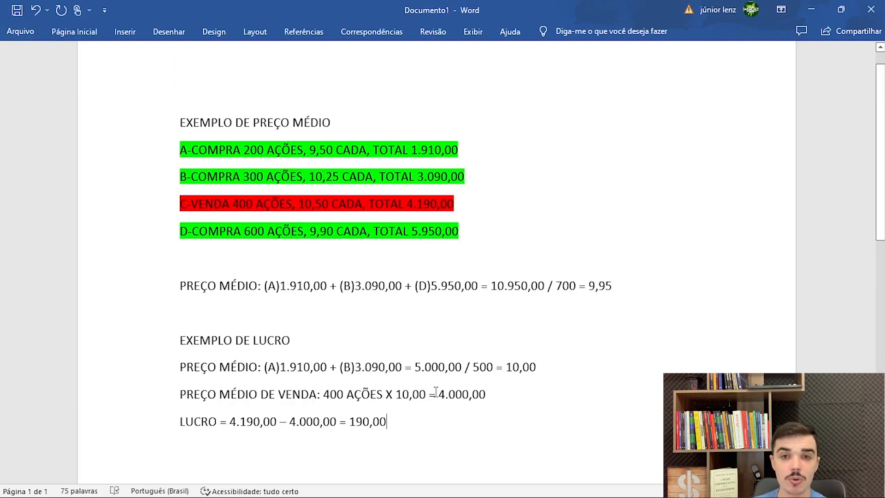